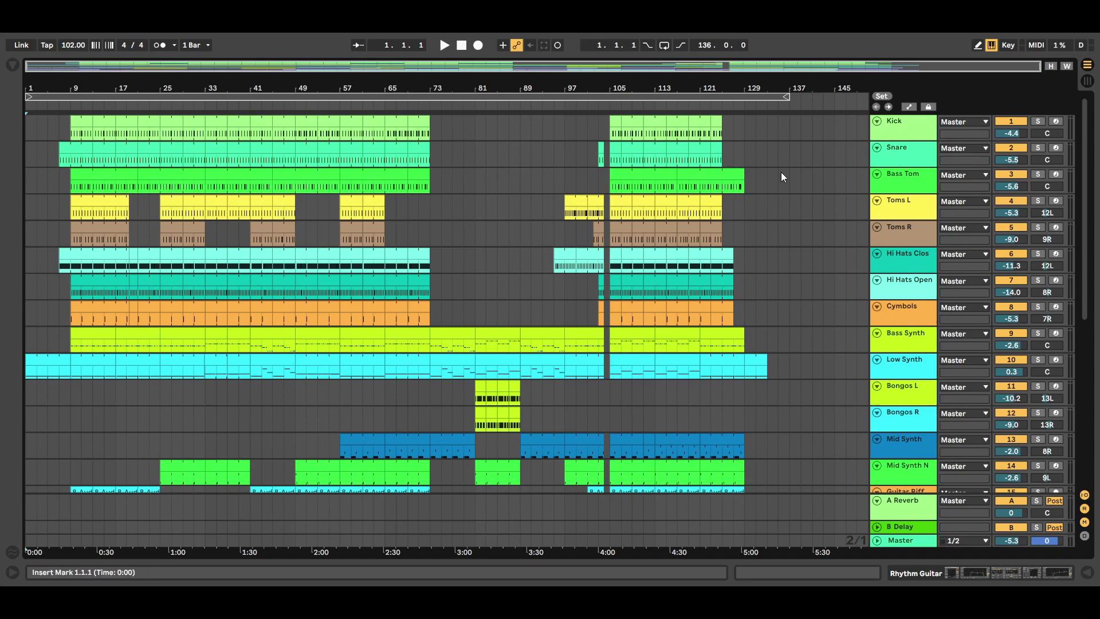
Fit the song's tracks to the available height and width in Arrangement View.
key("Tab")
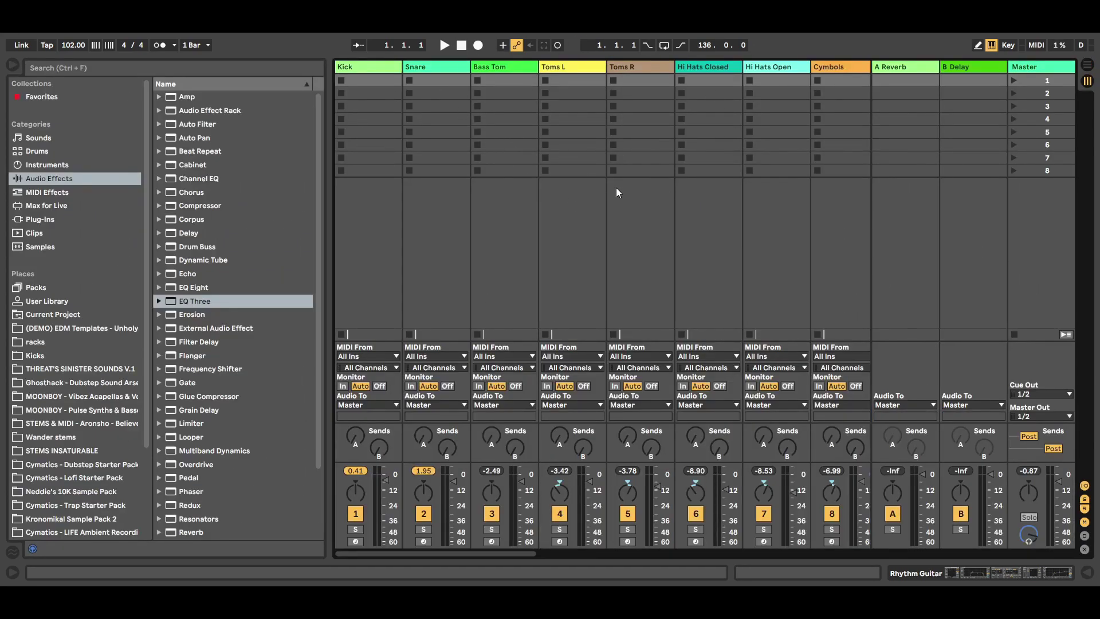
left_click(1088, 65)
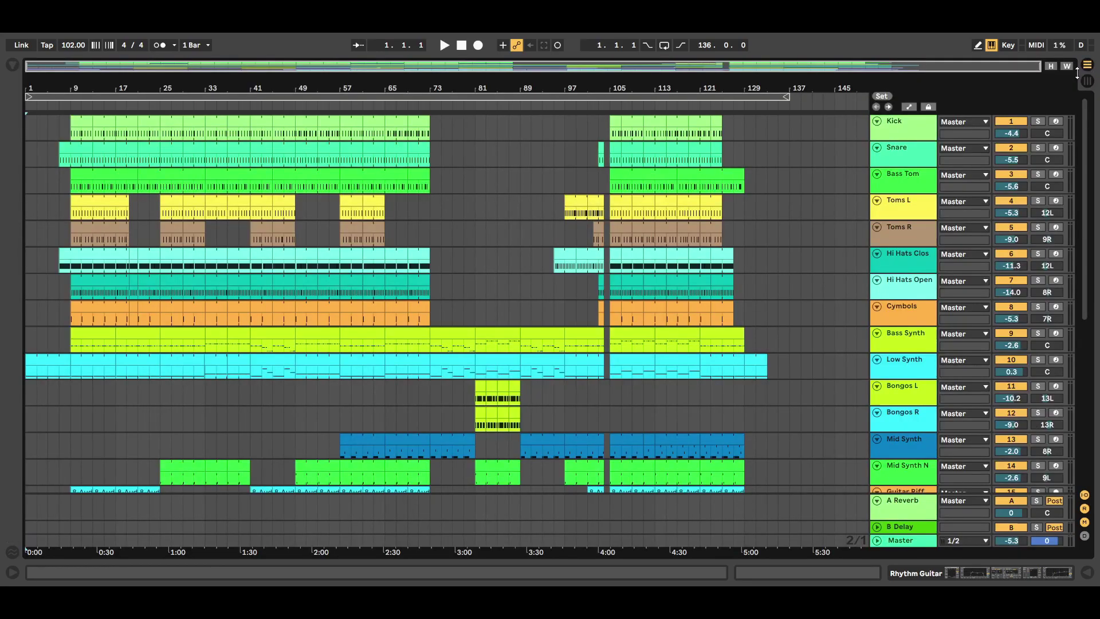
left_click(1052, 66)
left_click(1067, 67)
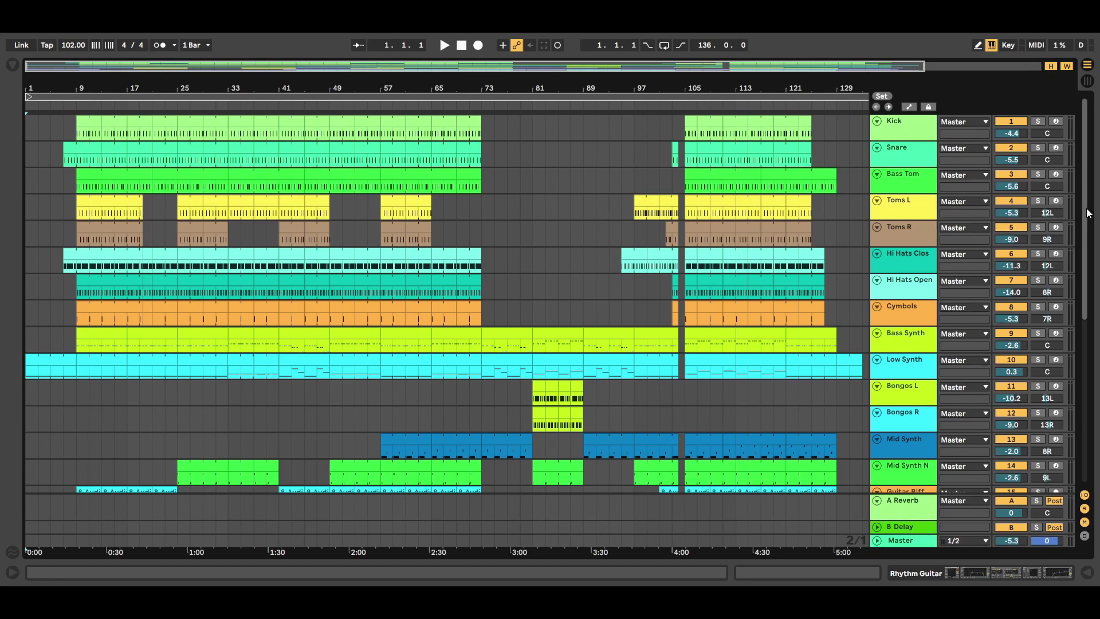
Examine the arrangement's drum, synth and guitar tracks from Kick through to the synth sequencer.
left_click_drag(1089, 212, 1090, 256)
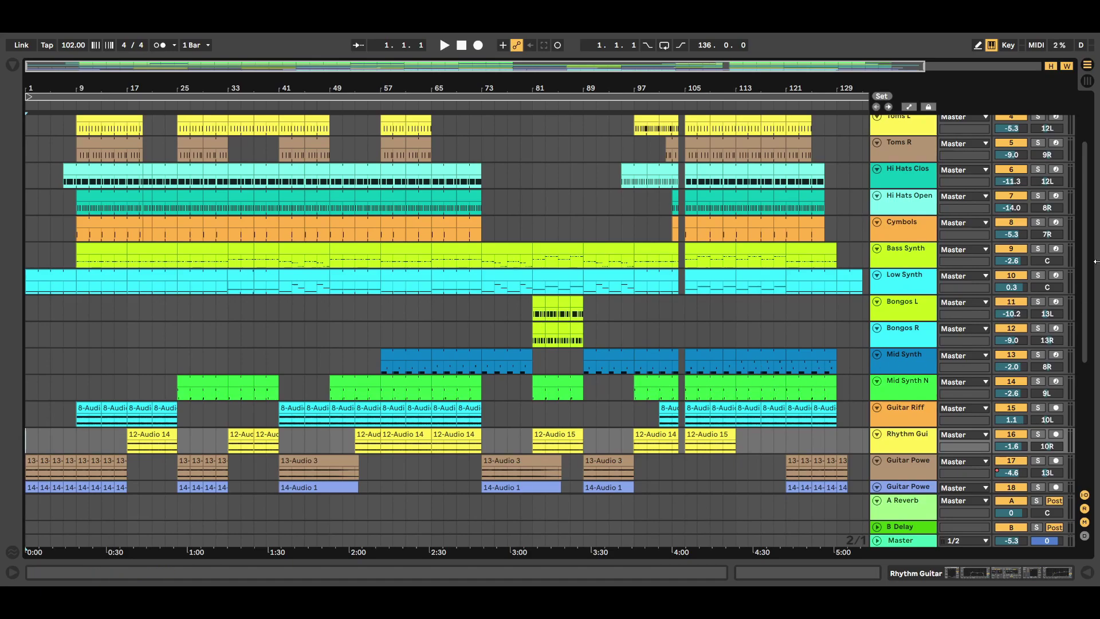
left_click_drag(1089, 251, 1089, 324)
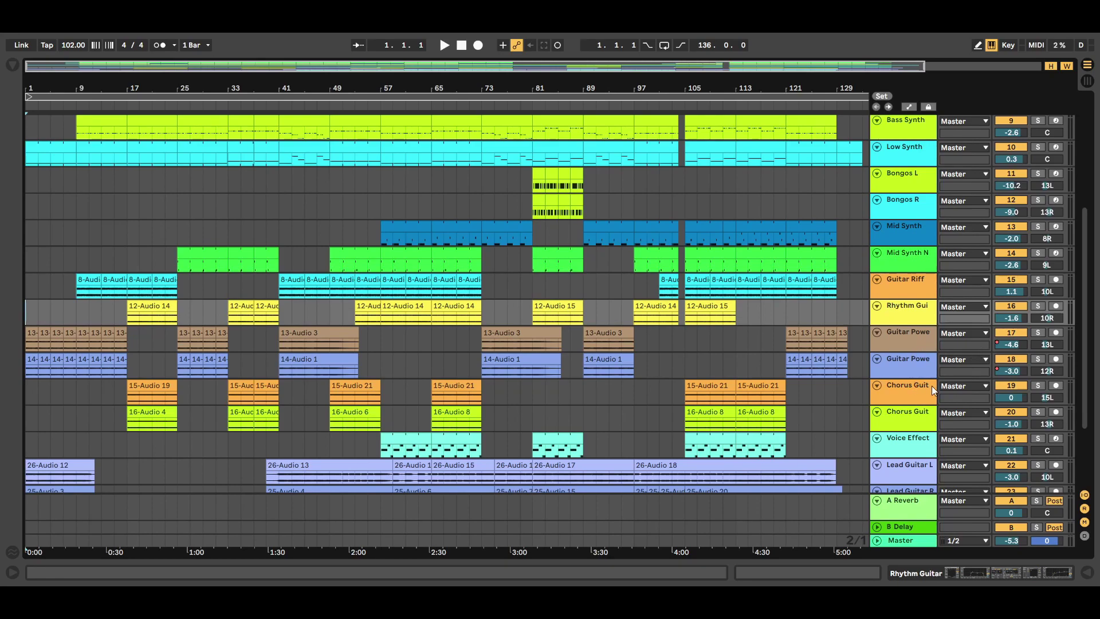
left_click_drag(1088, 325, 1088, 363)
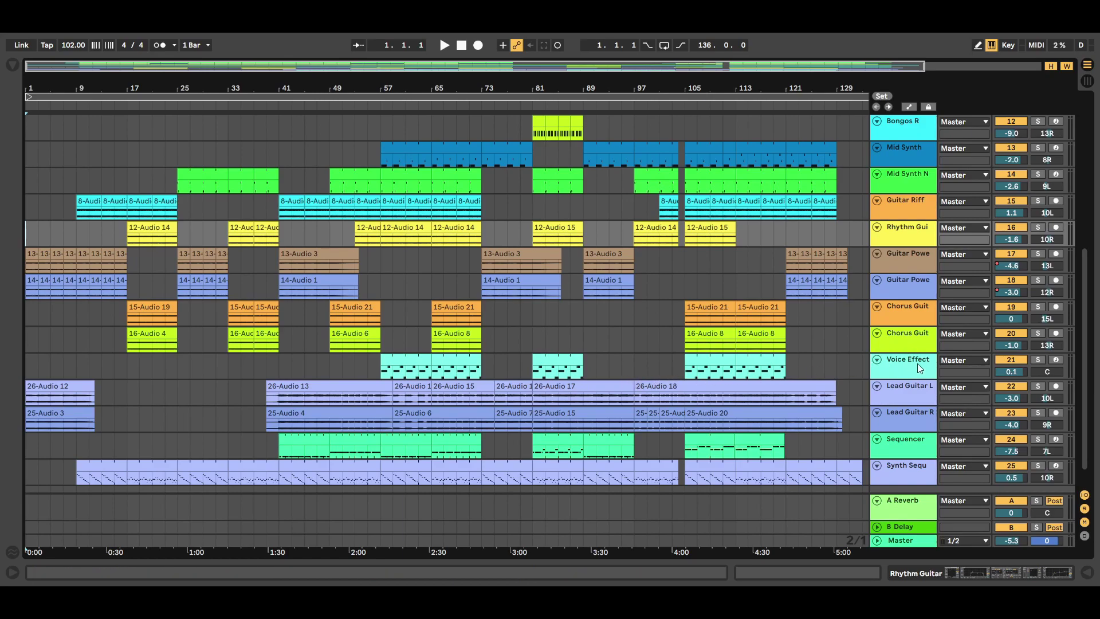
scroll(983, 400, "down", 1)
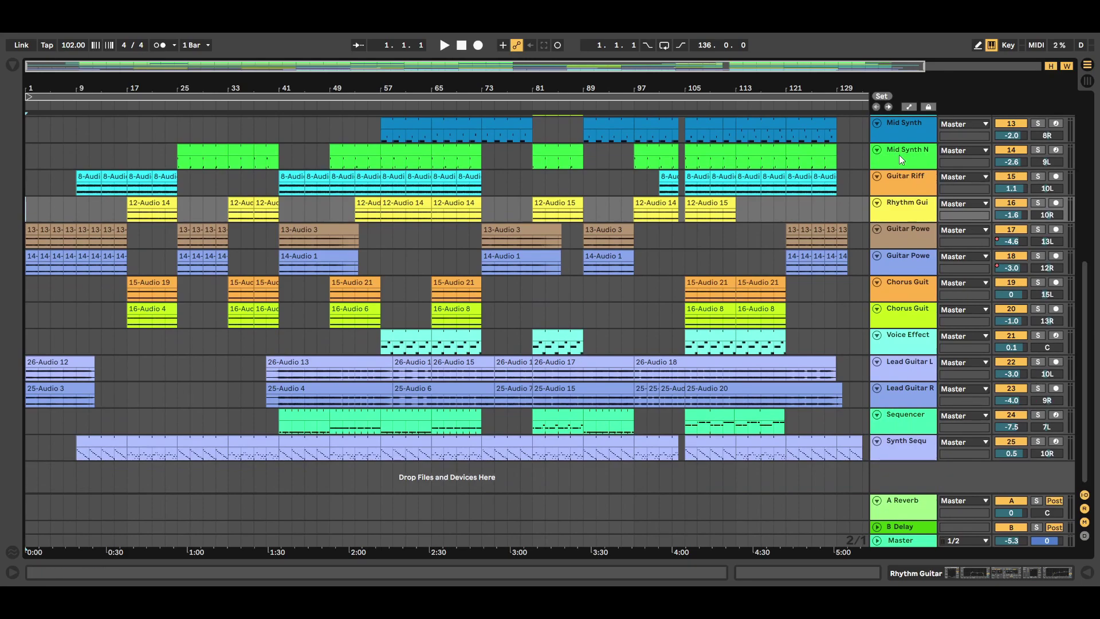
left_click_drag(778, 65, 796, 66)
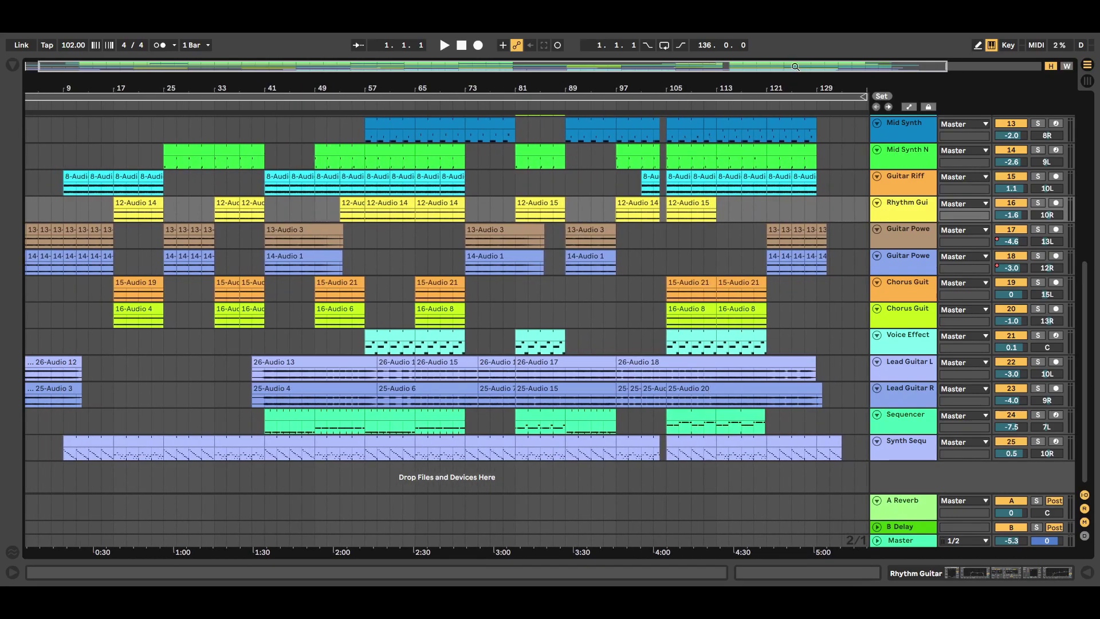
scroll(1084, 373, "up", 10)
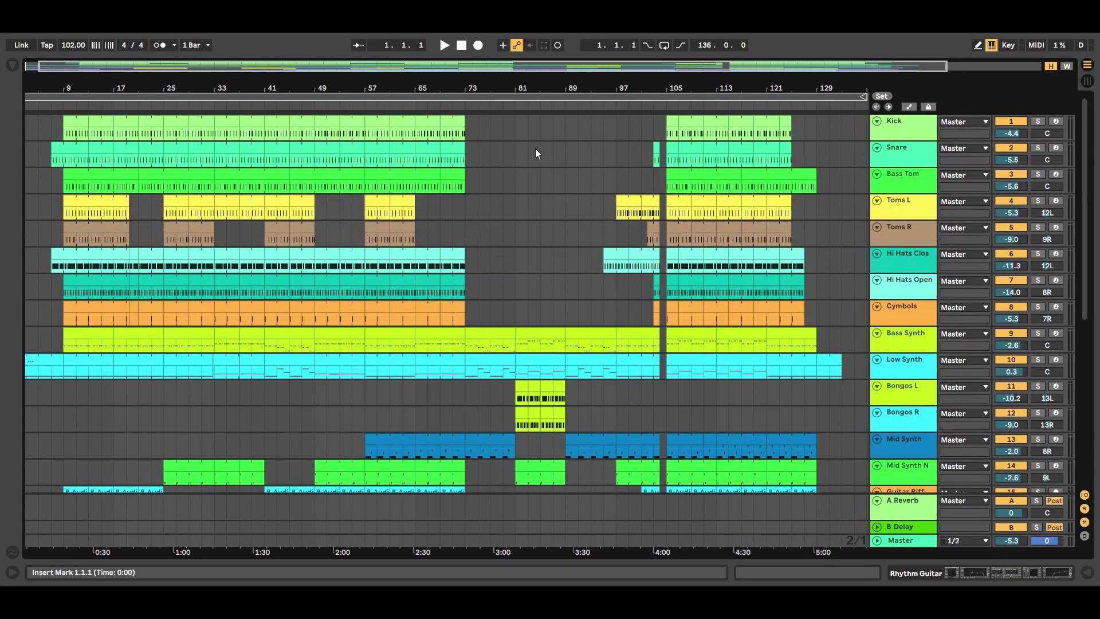
mouse_move(1087, 150)
left_mouse_down()
mouse_move(1089, 232)
mouse_move(1089, 152)
left_mouse_up()
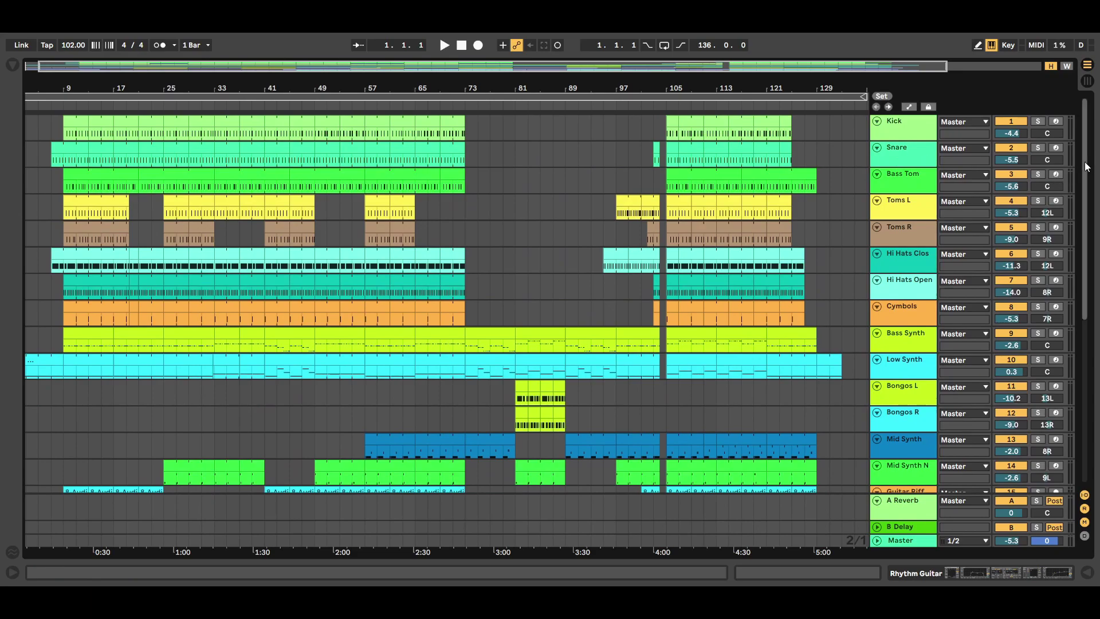
scroll(373, 342, "down", 5)
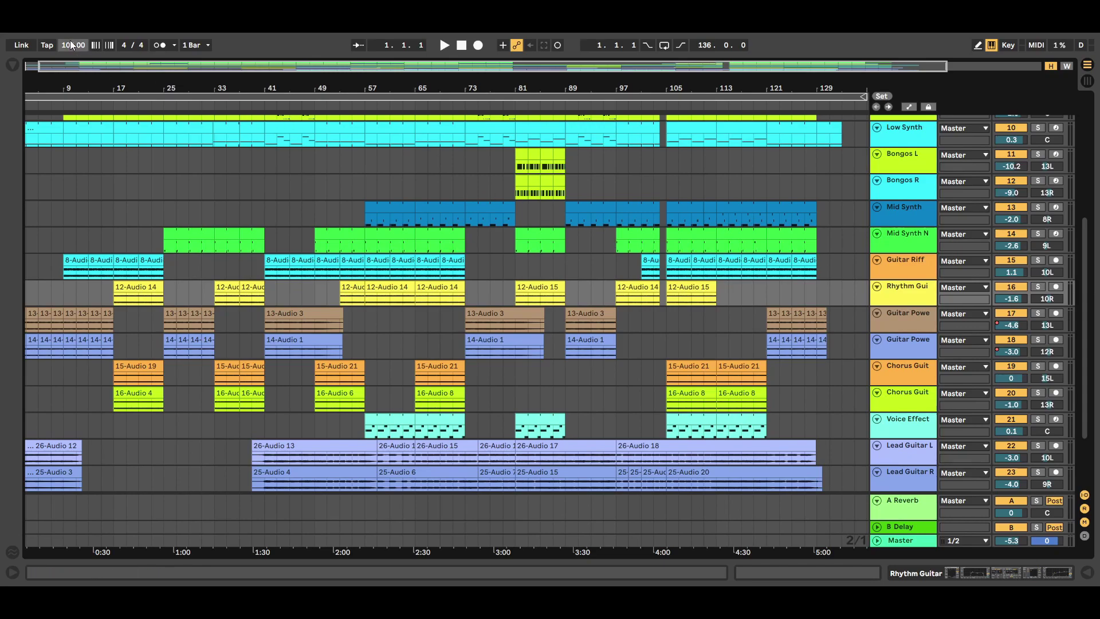
scroll(1069, 150, "up", 5)
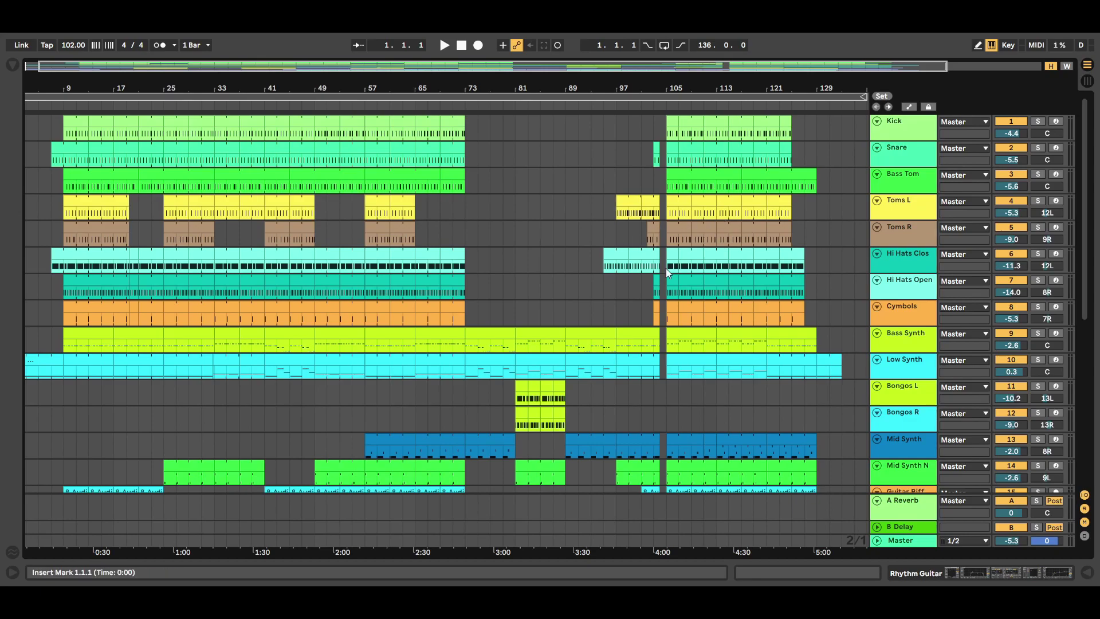
left_click_drag(1085, 146, 1064, 314)
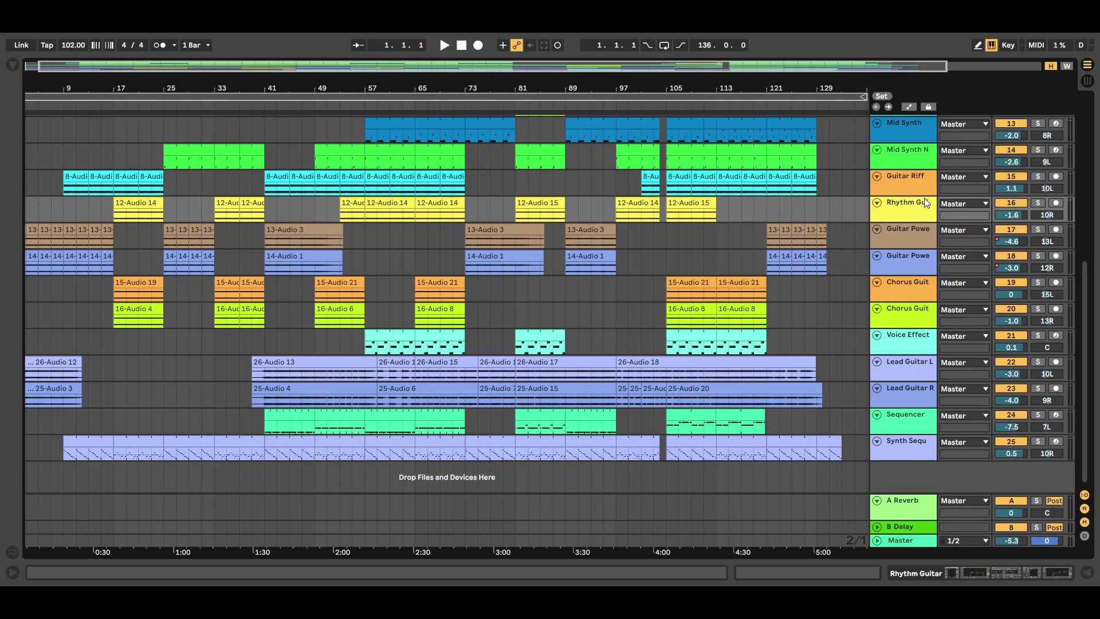
scroll(917, 343, "up", 3)
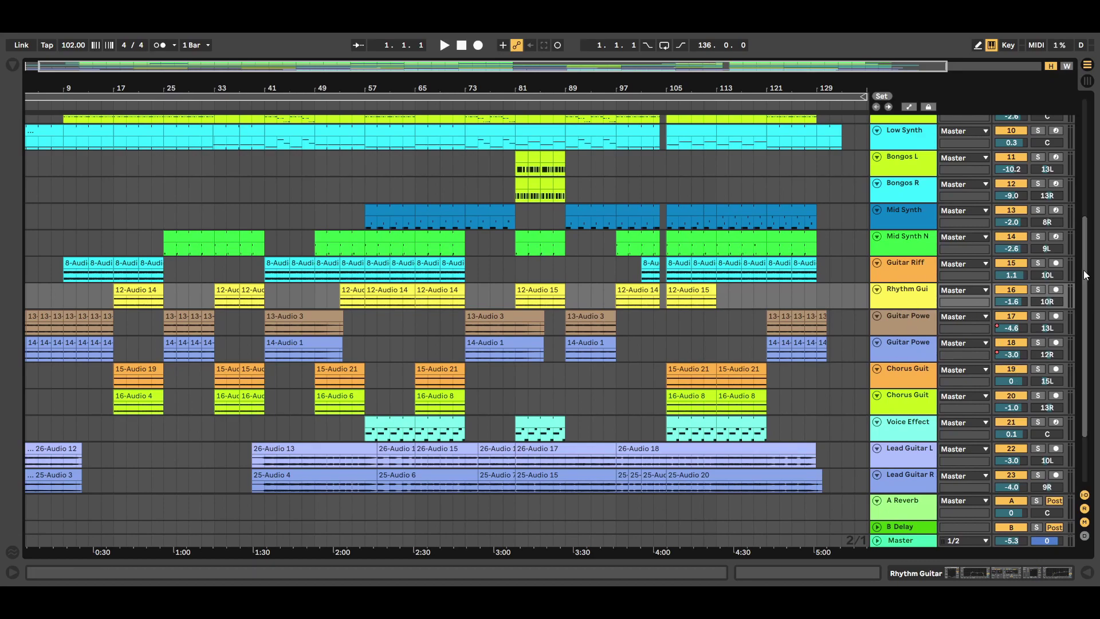
scroll(1087, 309, "down", 3)
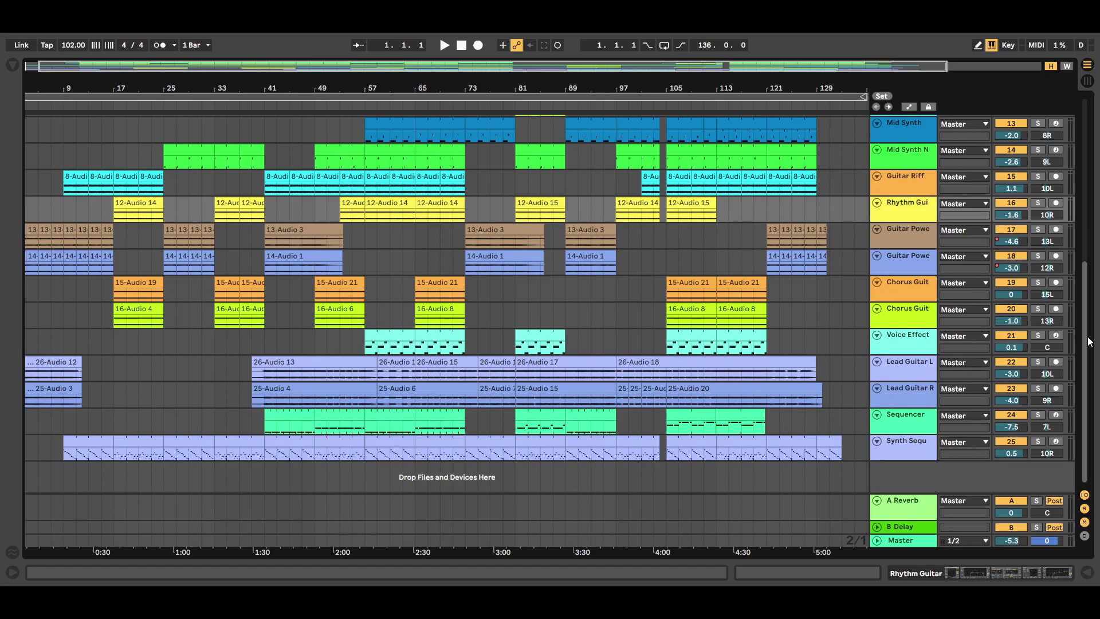
left_click_drag(1089, 341, 1092, 85)
Show the Session View mixer without the browser and examine the channels of the toms, hi-hats and cymbals tracks.
key("Tab")
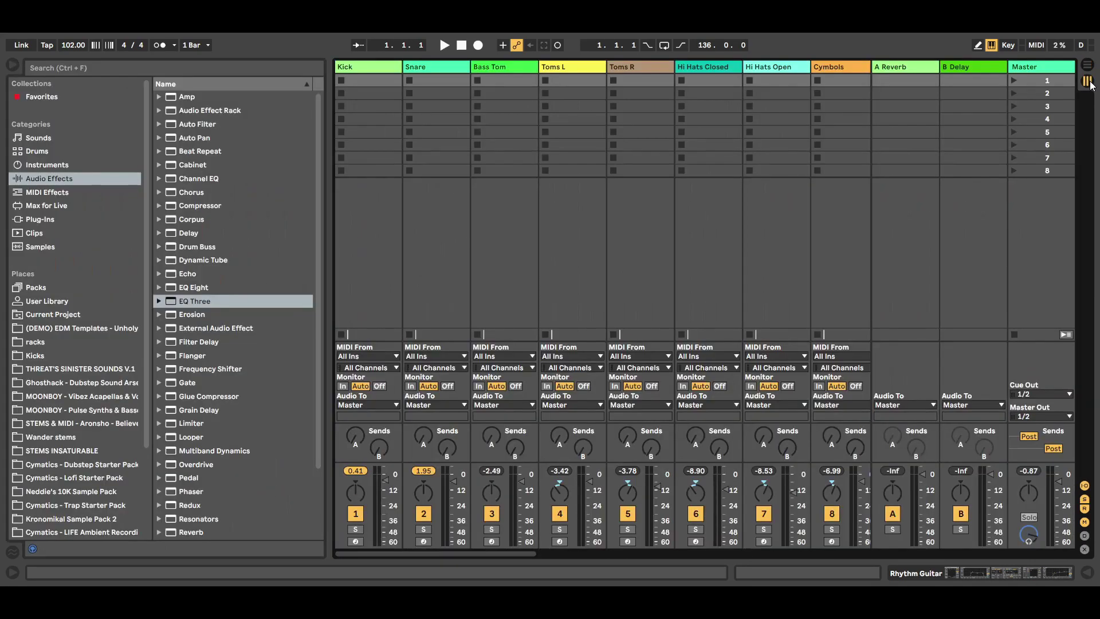
left_click(13, 67)
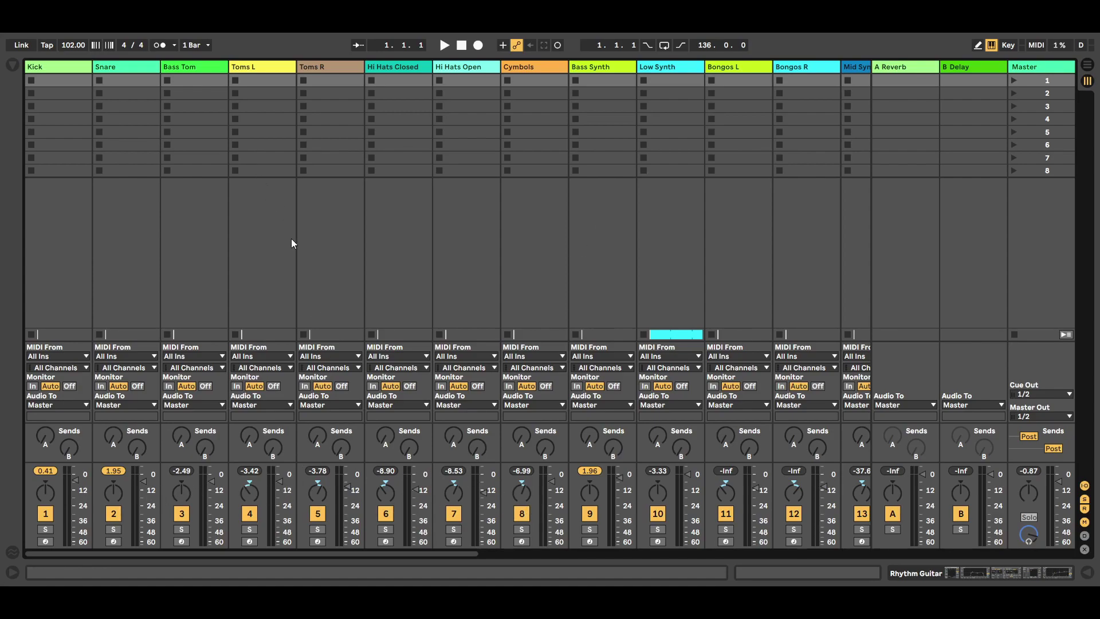
left_click(271, 64)
left_click(335, 66)
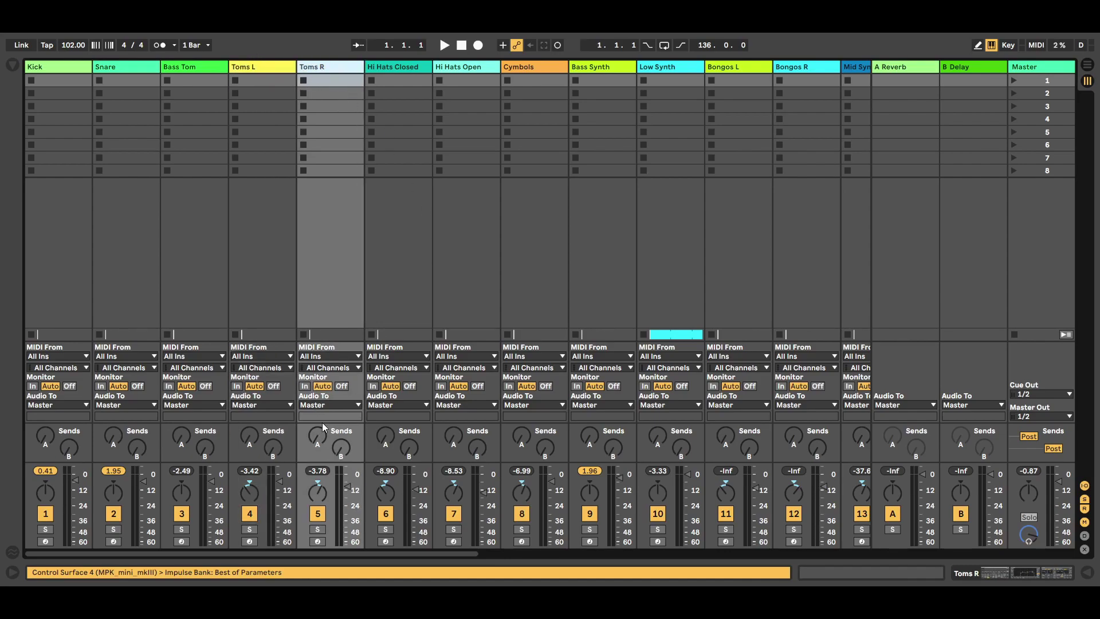
left_click(406, 65)
left_click(470, 68)
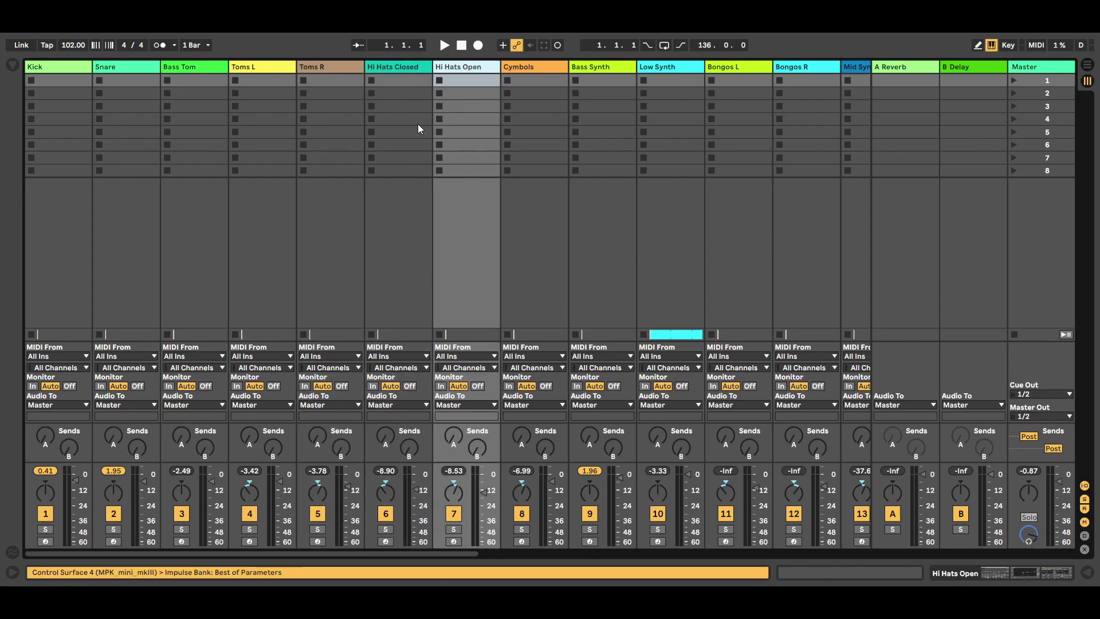
left_click(536, 67)
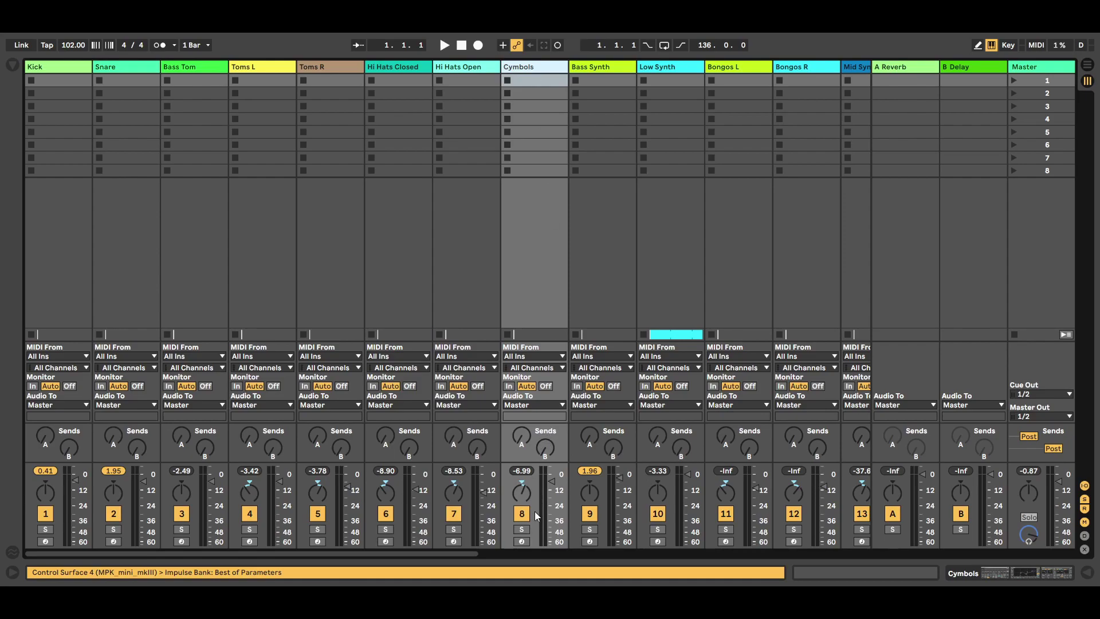
left_click_drag(473, 551, 603, 549)
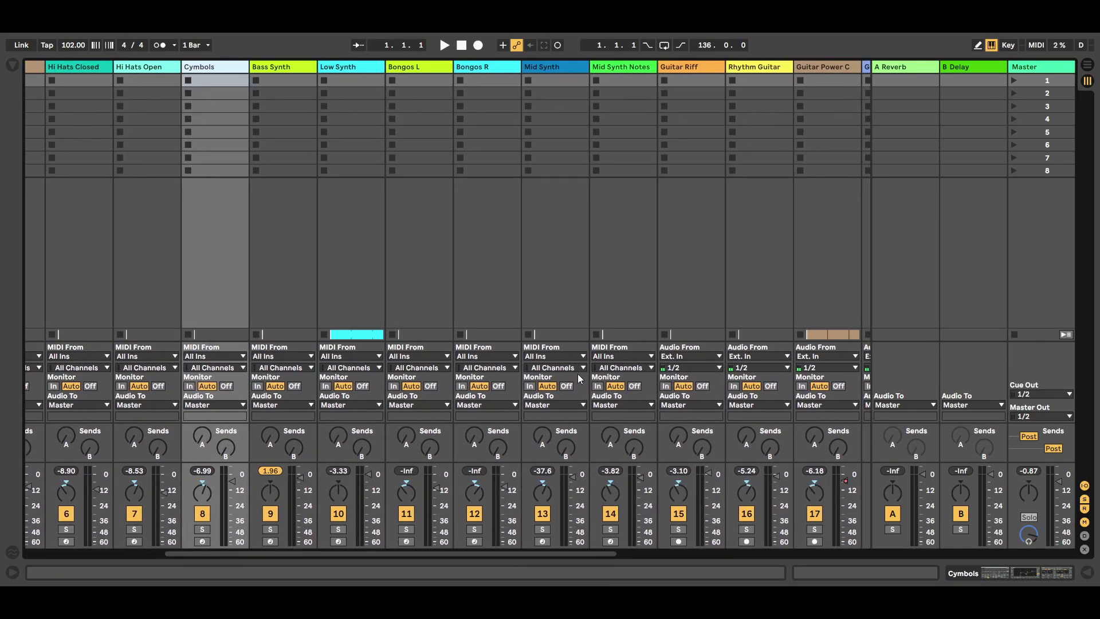
Examine the mixer channels of the guitar riff, rhythm, power chord, chorus and lead guitar tracks.
left_click_drag(541, 553, 626, 551)
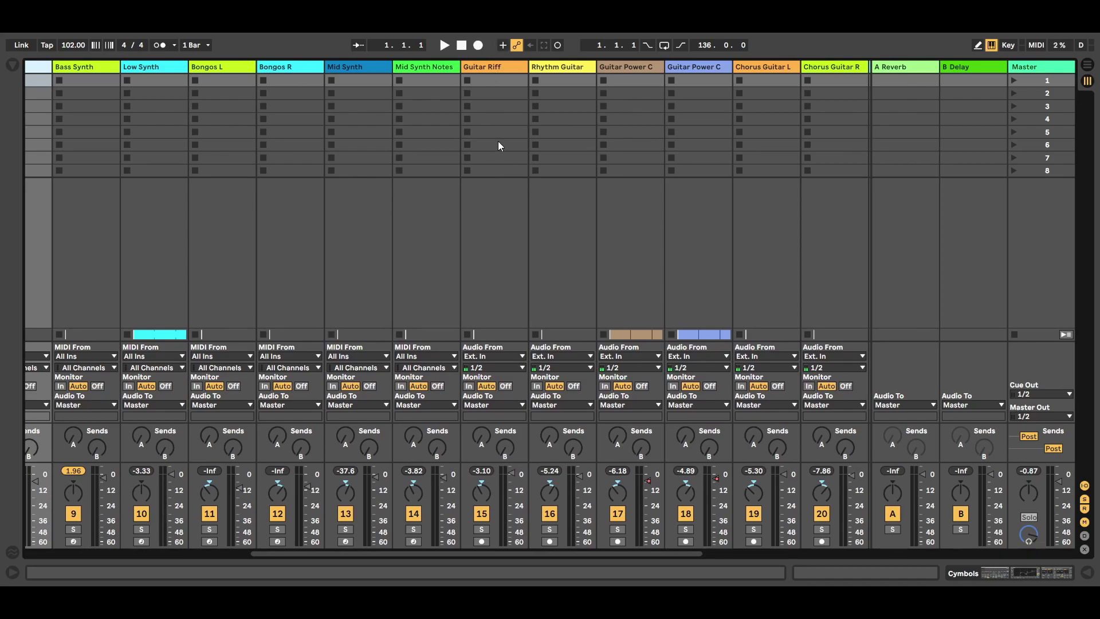
left_click(500, 69)
left_click(558, 68)
left_click_drag(629, 553, 665, 547)
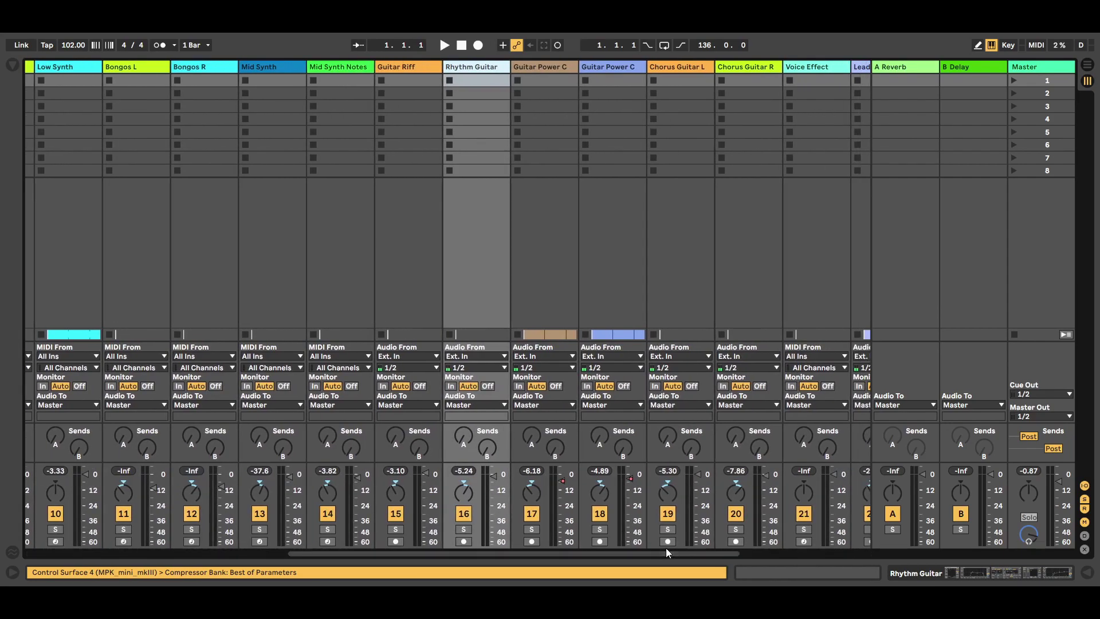
left_click(538, 67)
left_click(614, 67)
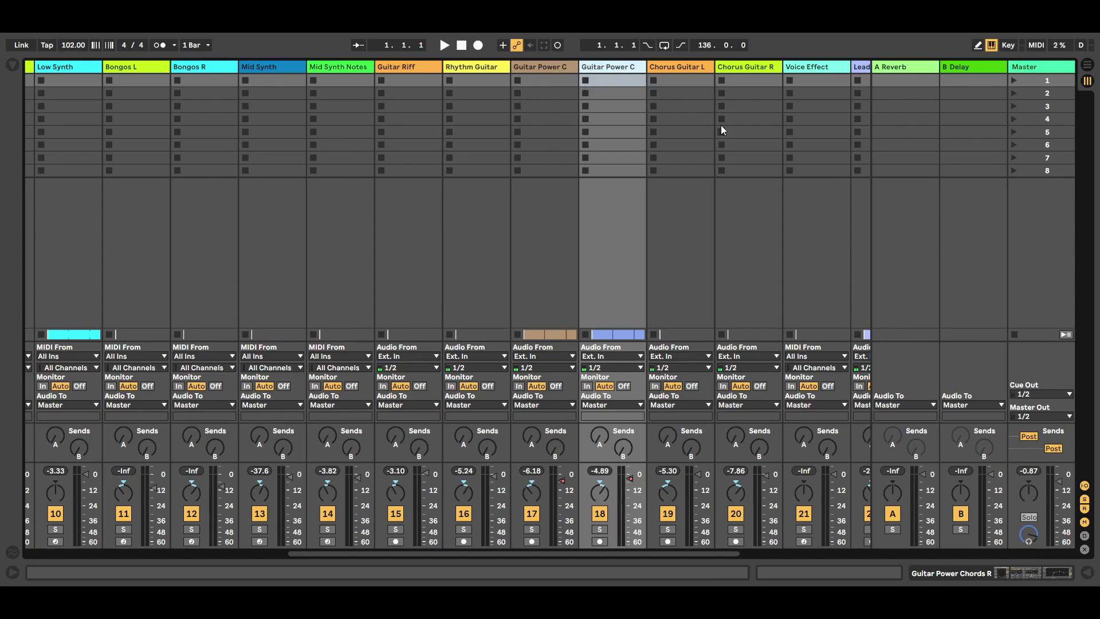
key("Right")
key("Right")
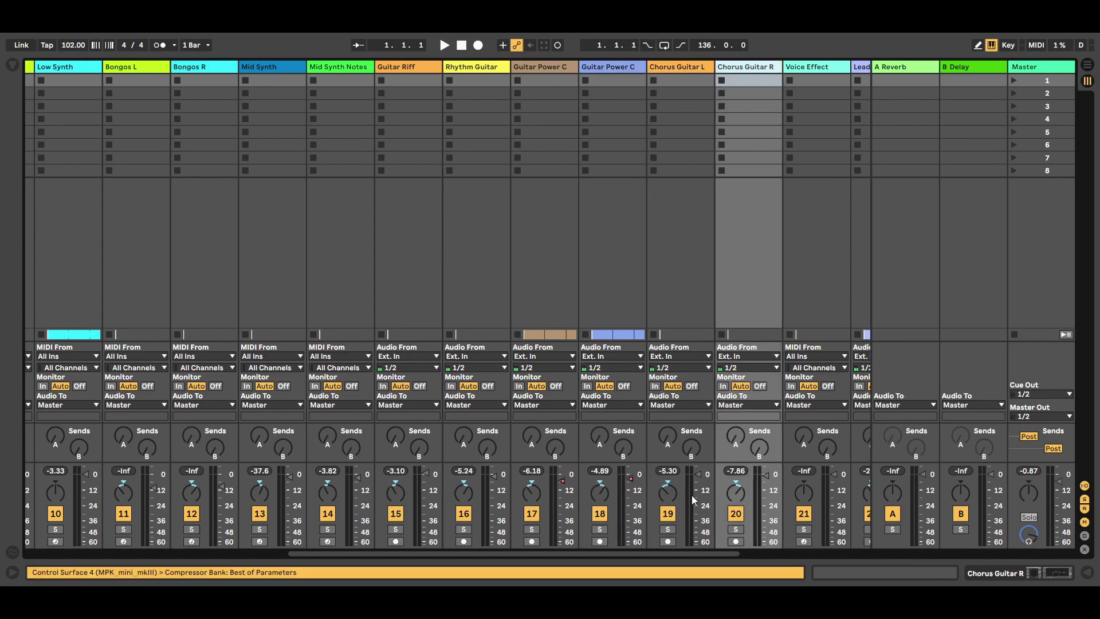
left_click_drag(718, 555, 810, 548)
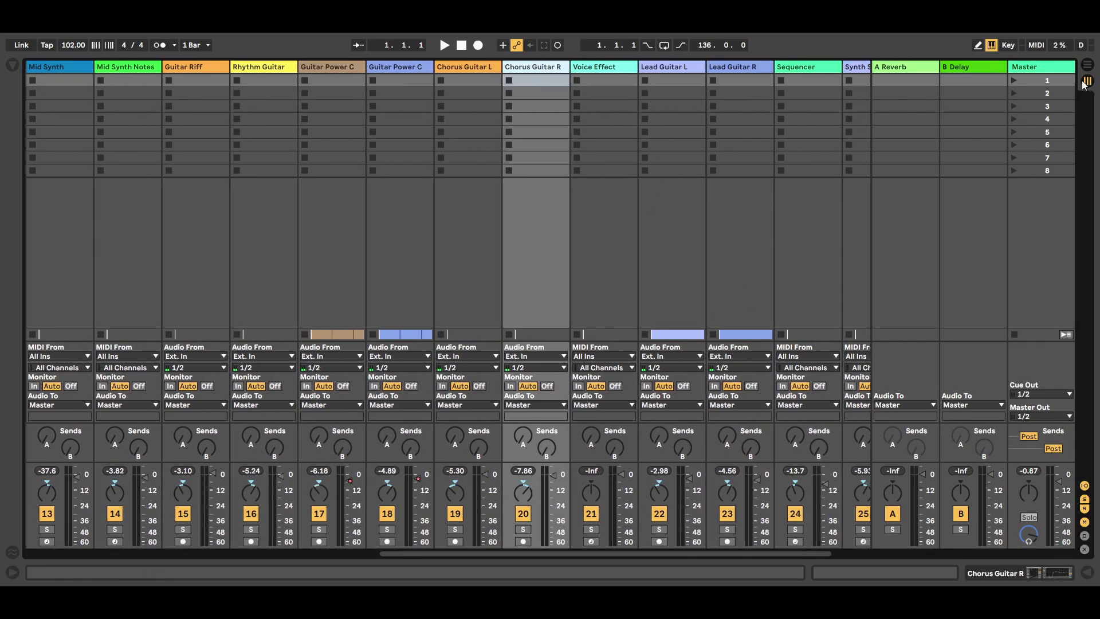
Return to Arrangement View and play the song from the beginning.
left_click(1092, 65)
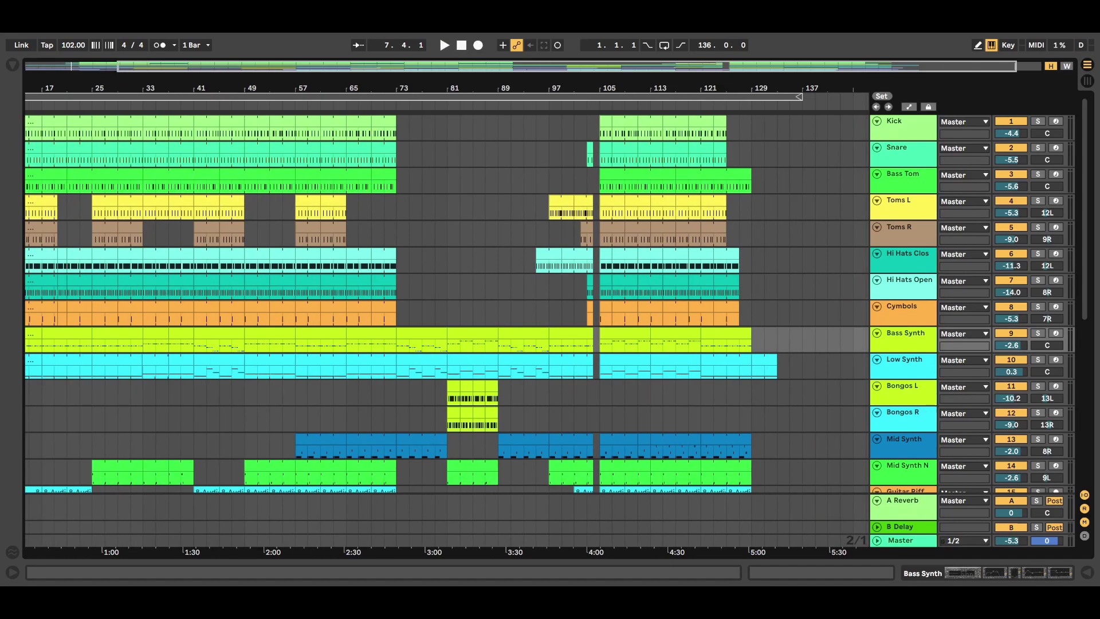
left_click(462, 45)
left_click_drag(478, 73, 450, 54)
left_click(444, 46)
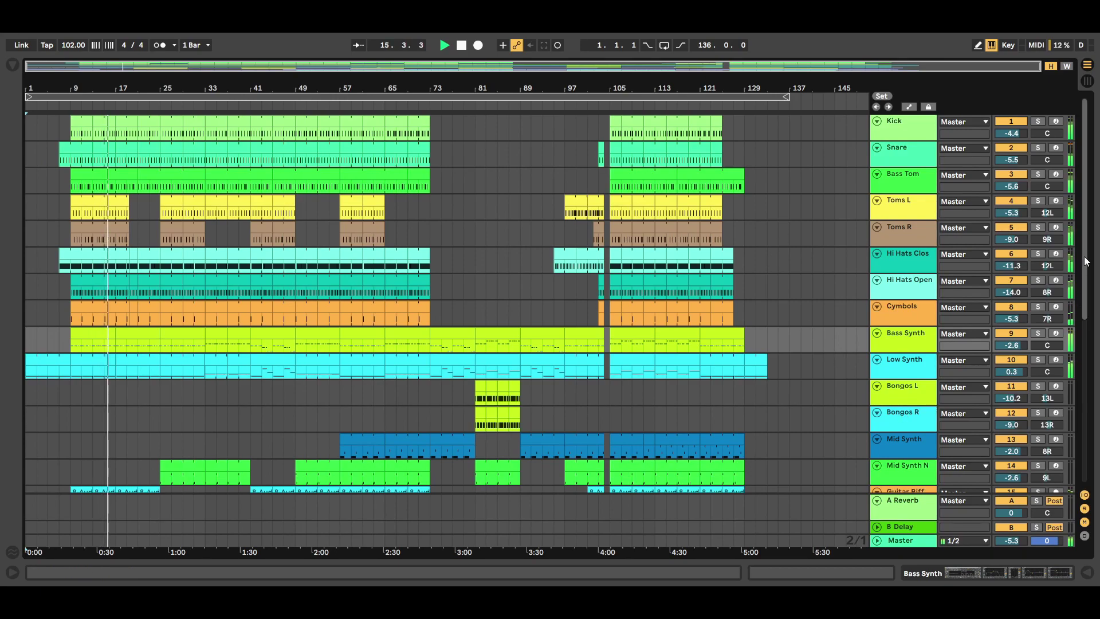
Examine the Master track's effect chain beneath the Session View mixer while the song plays.
left_click(1087, 81)
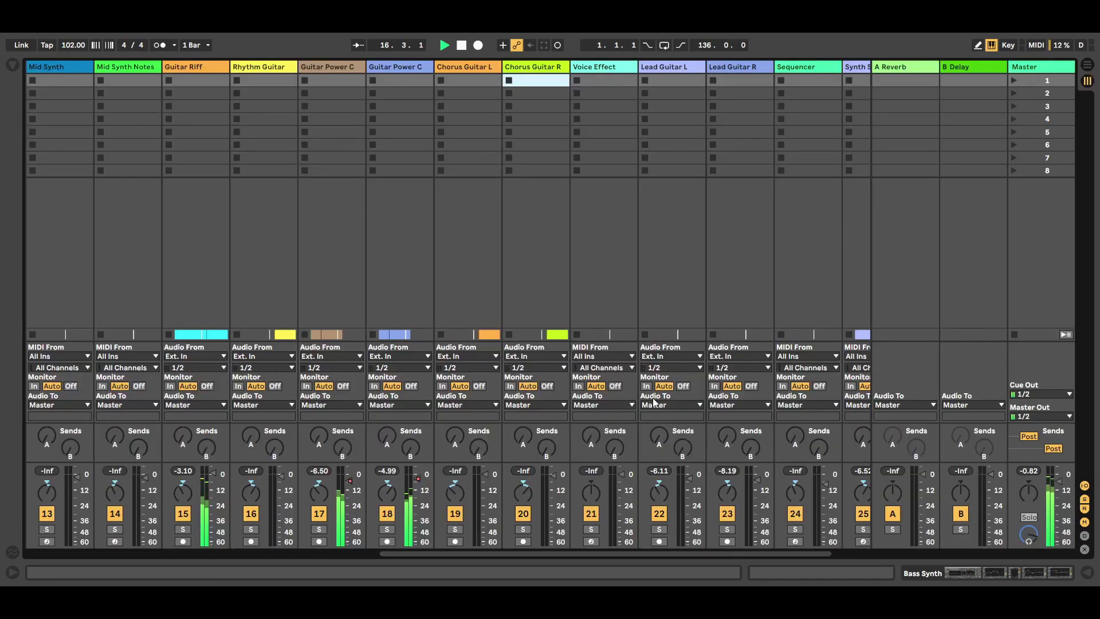
left_click_drag(608, 553, 556, 521)
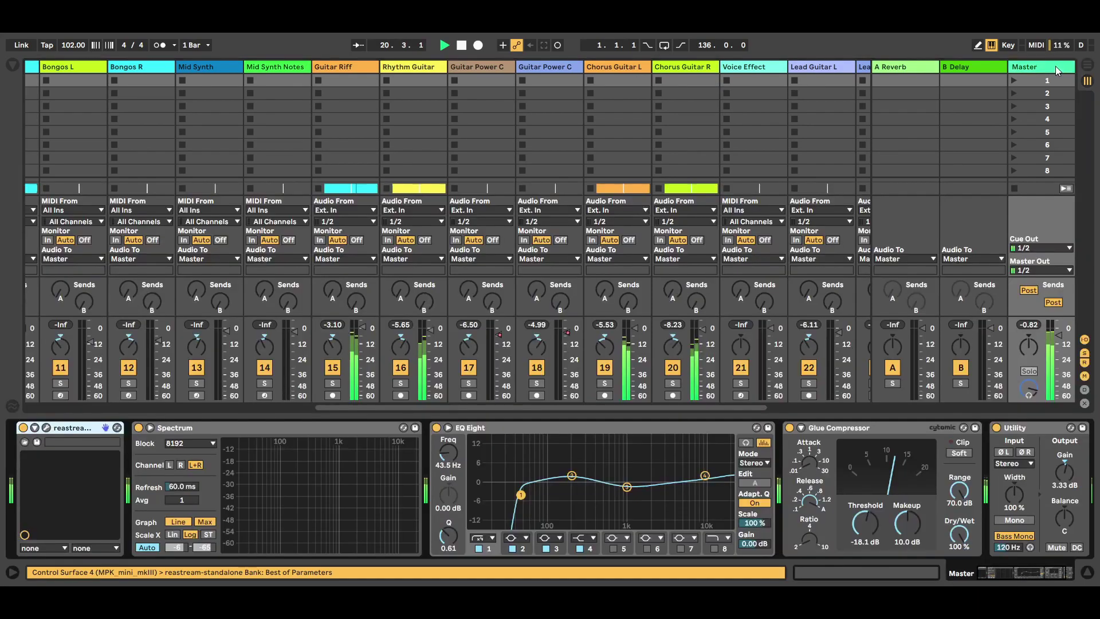
double_click(1060, 68)
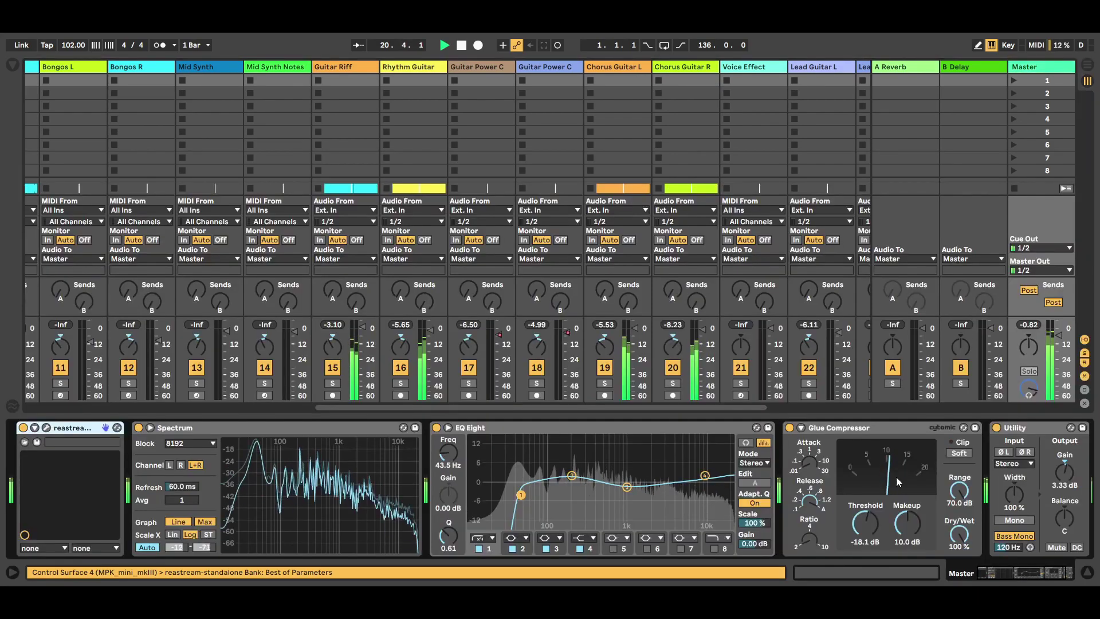
mouse_move(1002, 568)
left_mouse_down()
mouse_move(1020, 571)
mouse_move(987, 569)
left_mouse_up()
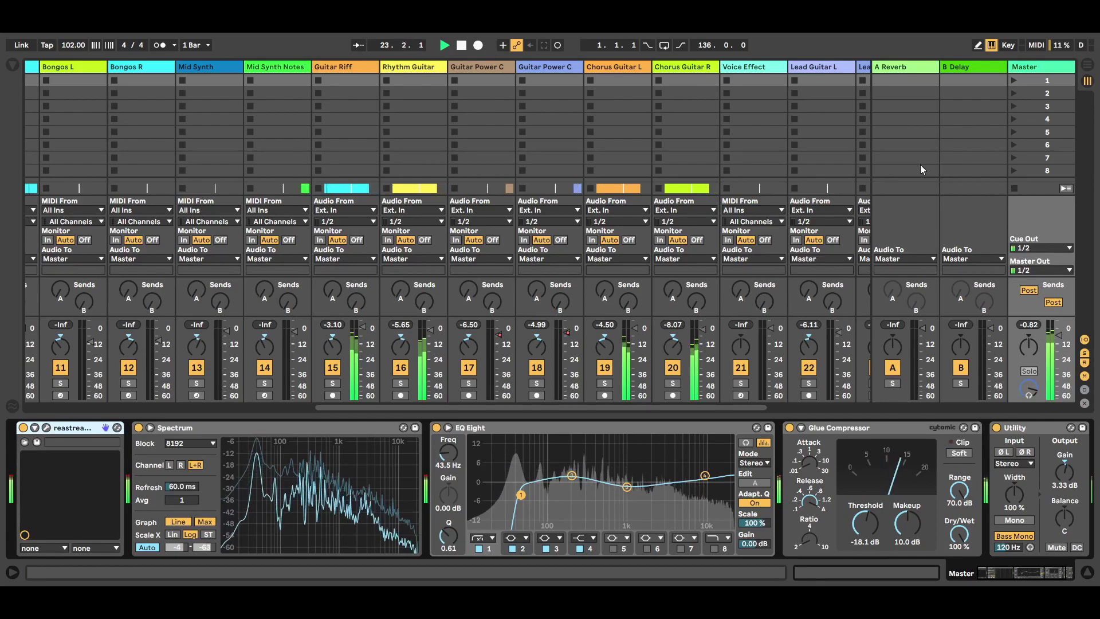
left_click(1087, 67)
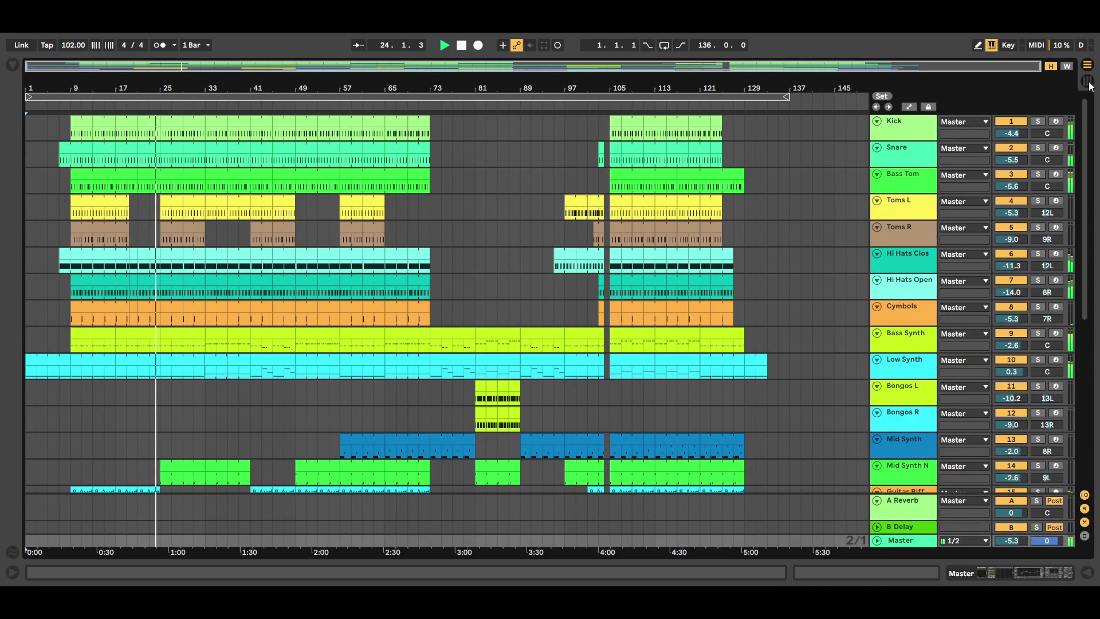
left_click(1087, 82)
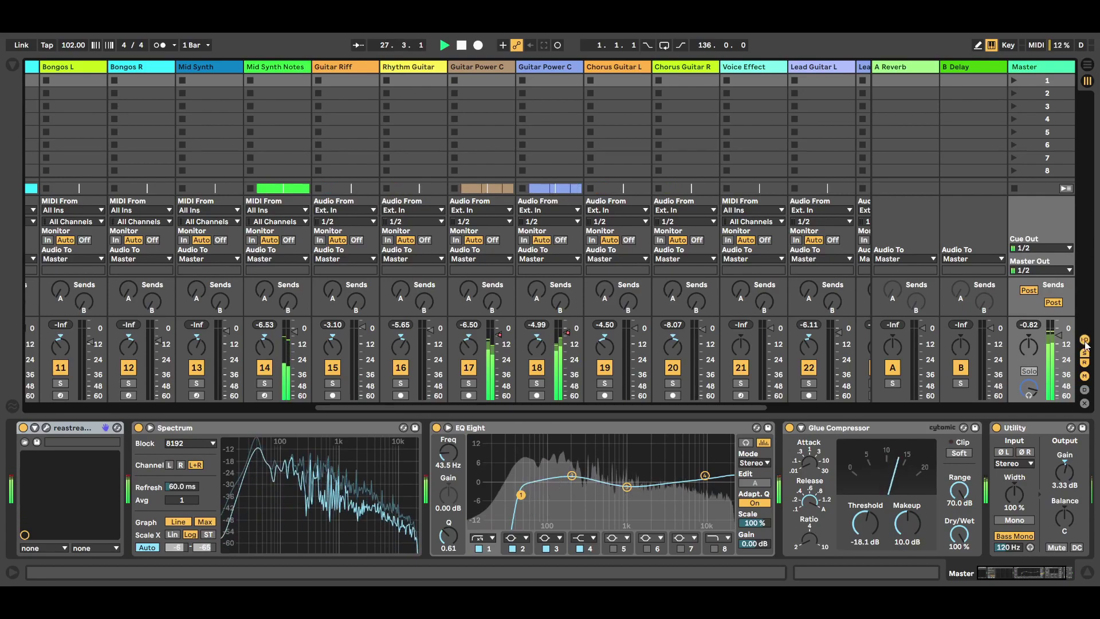
mouse_move(1026, 571)
left_mouse_down()
mouse_move(1051, 566)
mouse_move(1017, 571)
left_mouse_up()
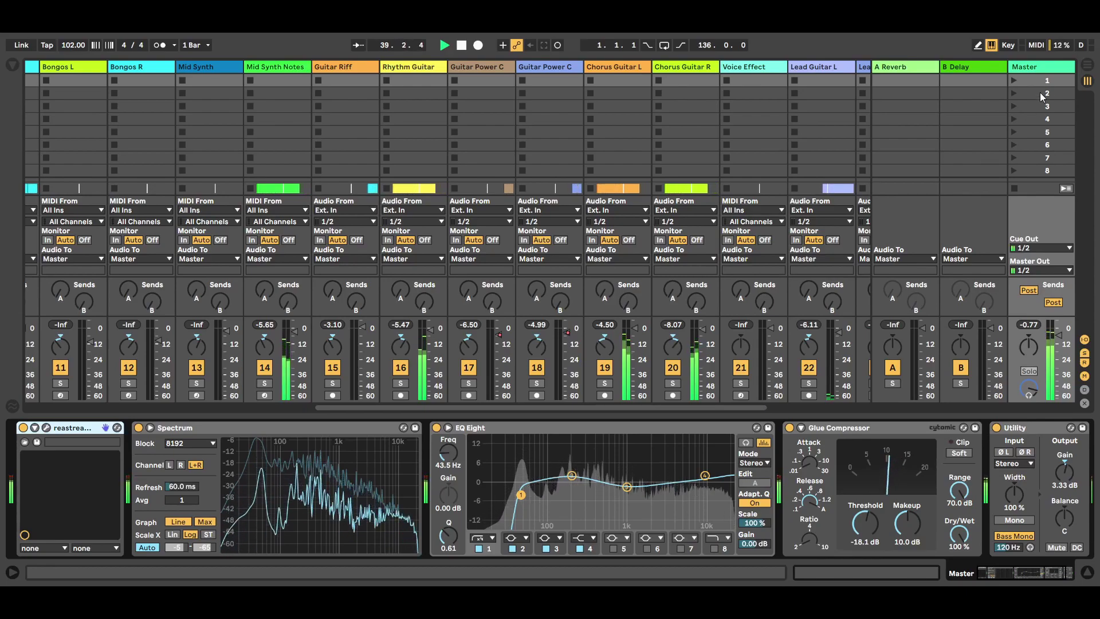
Return to Arrangement View, fit the song's length to the window width and widen the track headers until the full track names fit.
left_click(1090, 65)
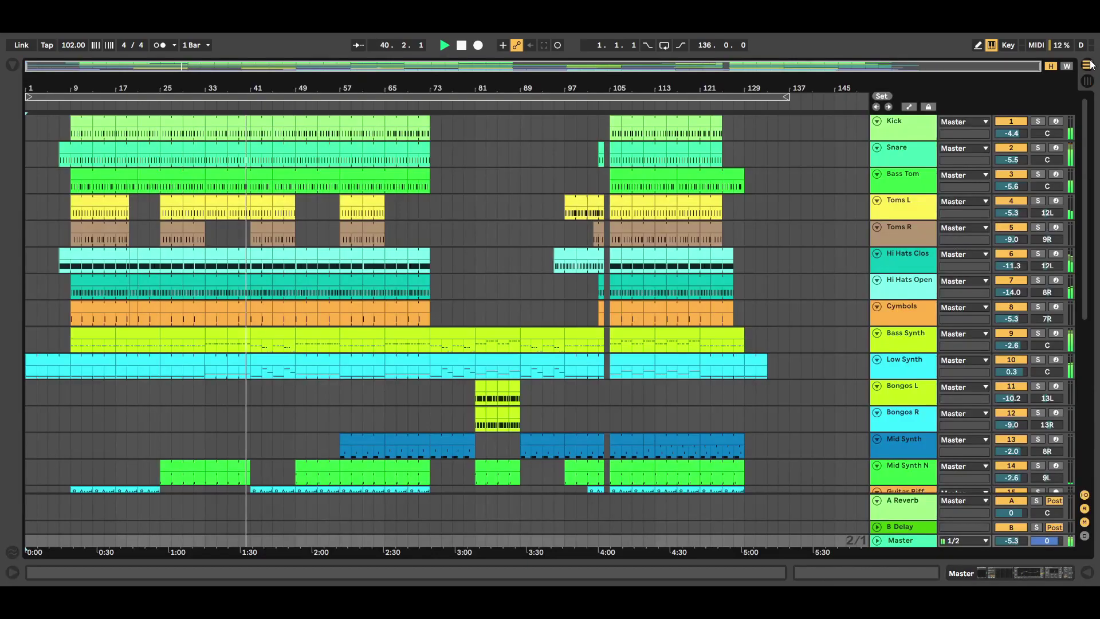
left_click(1067, 67)
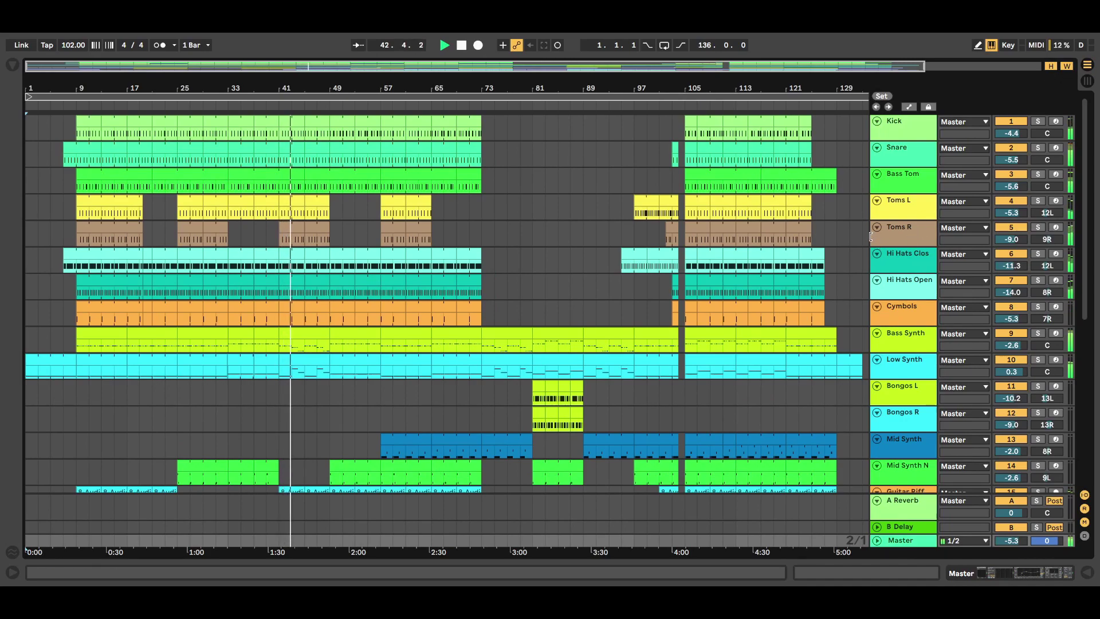
left_click_drag(869, 239, 849, 242)
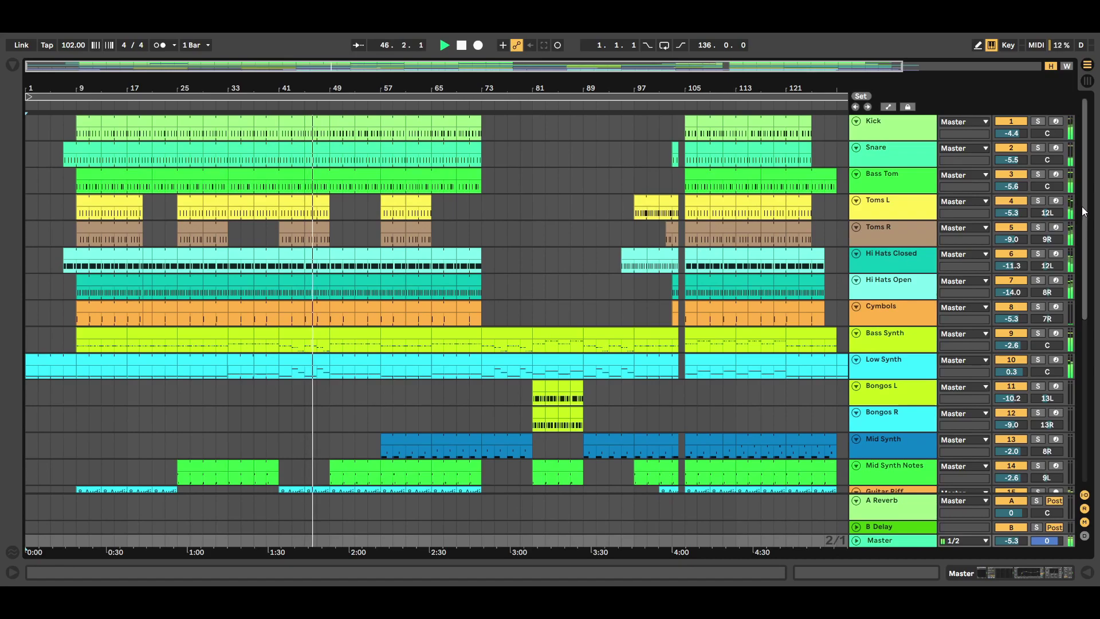
scroll(1094, 306, "down", 5)
scroll(1093, 307, "down", 3)
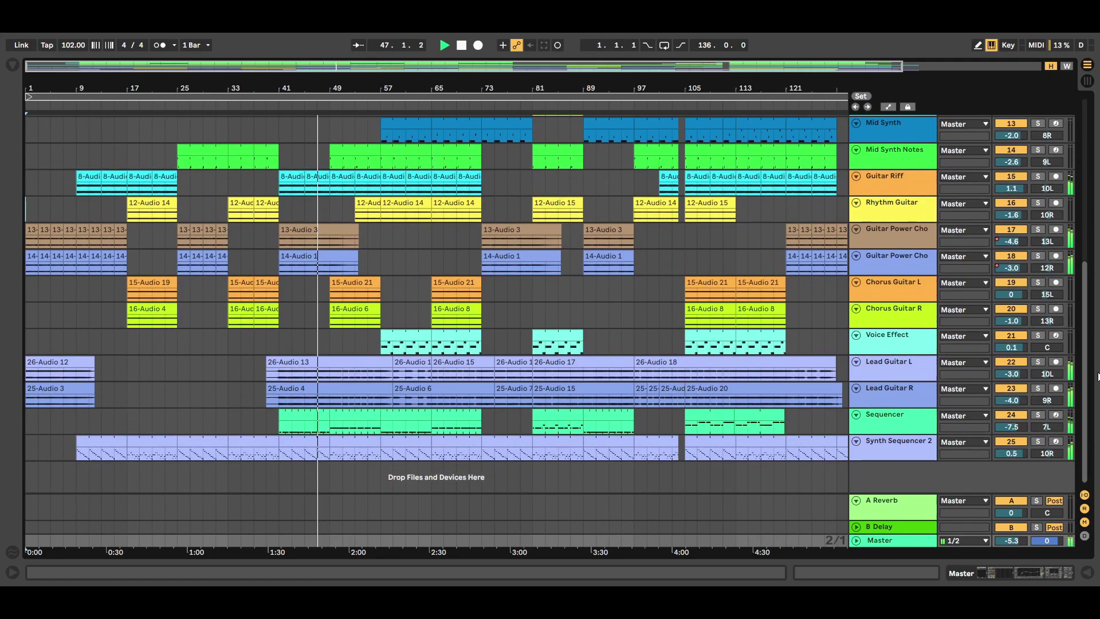
scroll(1097, 354, "up", 8)
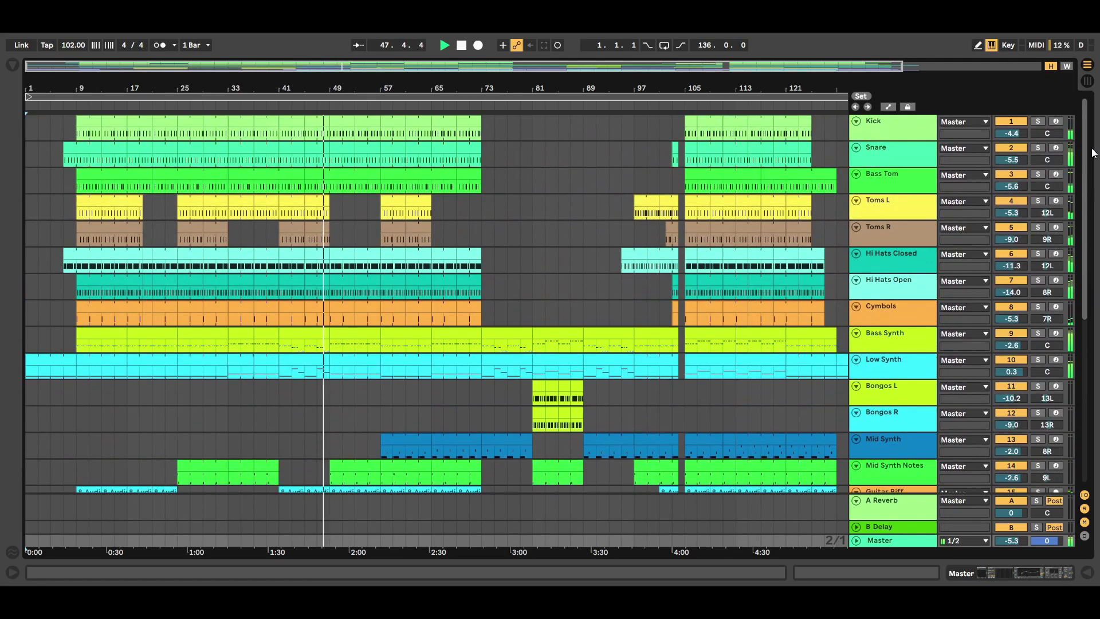
left_click_drag(850, 233, 838, 232)
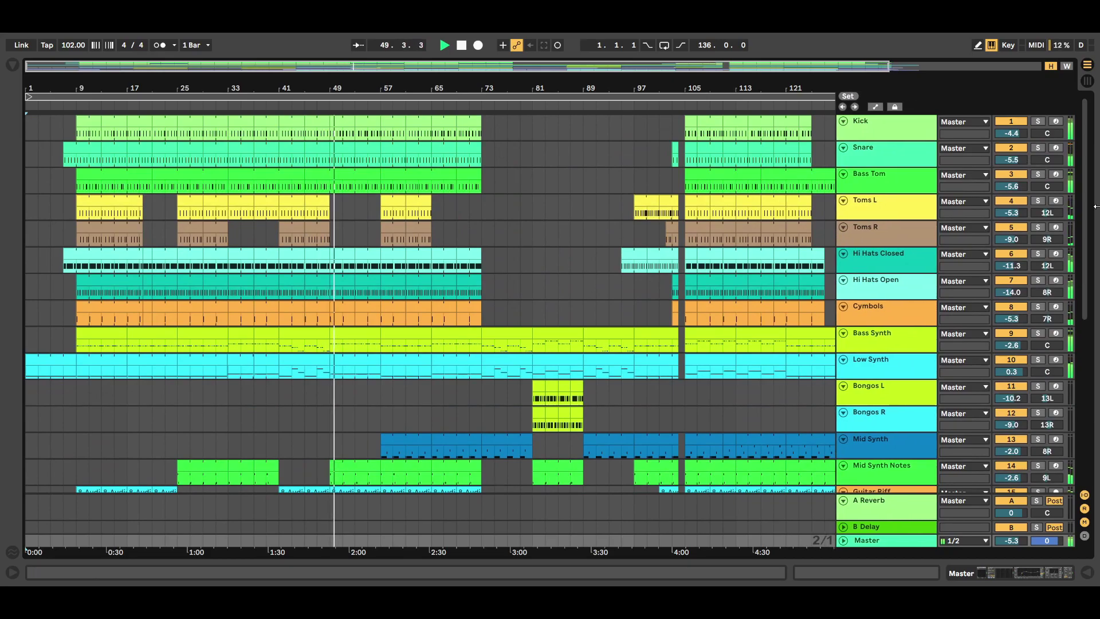
Look over the arrangement from Kick down to Synth Sequencer 2 and refit the whole song to the window width.
scroll(1091, 279, "down", 5)
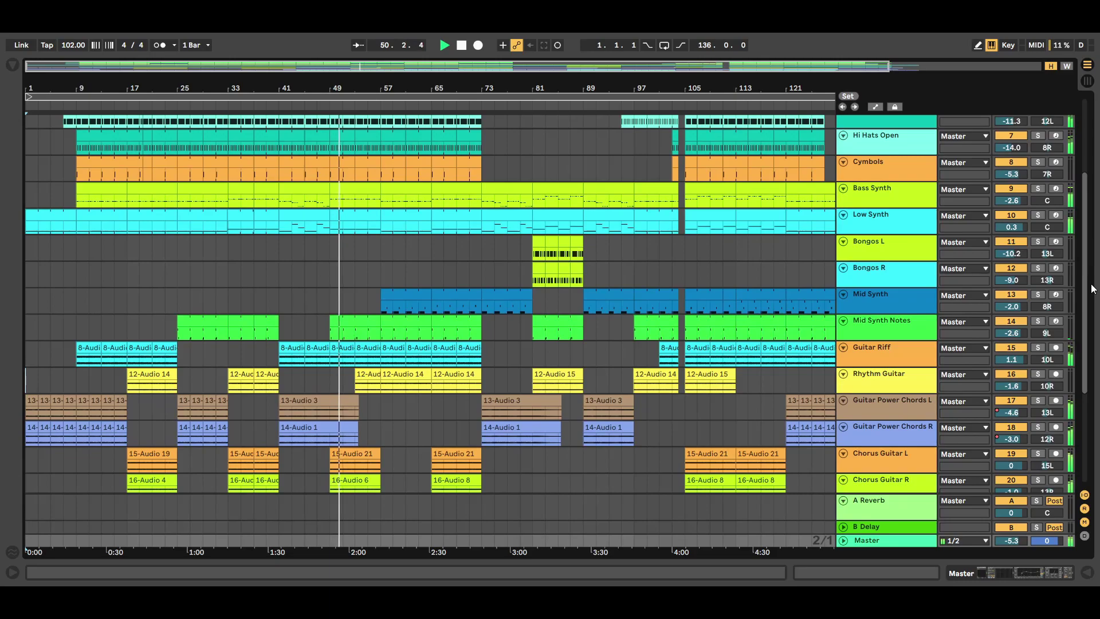
scroll(1092, 282, "down", 7)
scroll(1092, 282, "up", 12)
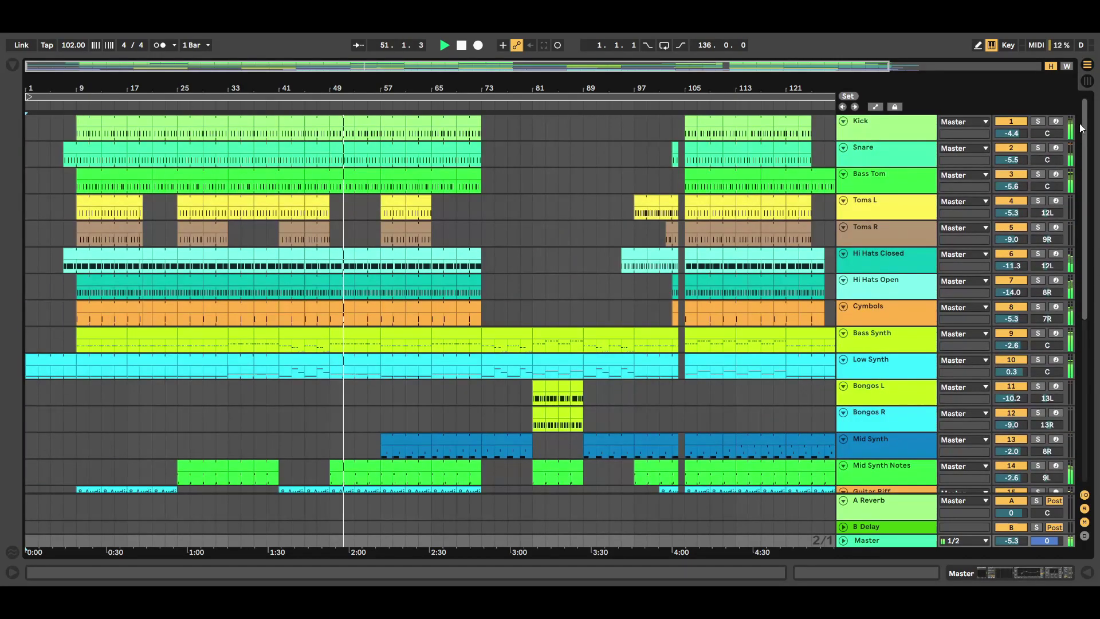
left_click(1068, 67)
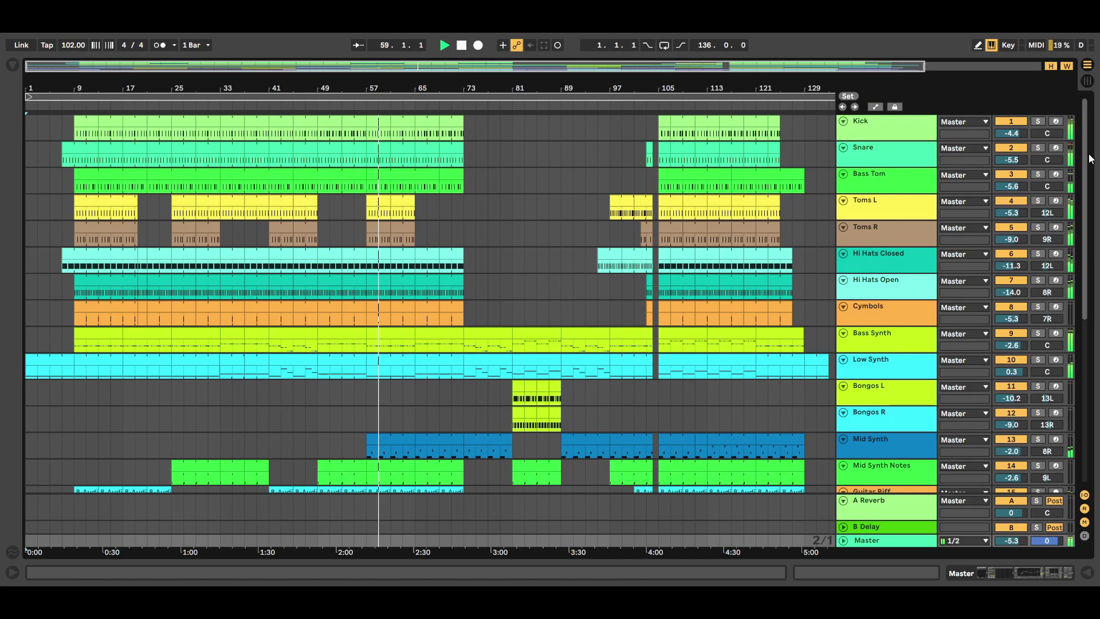
Examine the notes of the Voice Effect clip at bar 57 and the track's device chain, and hide the detail view.
scroll(1086, 189, "down", 2)
left_click_drag(1085, 189, 1084, 343)
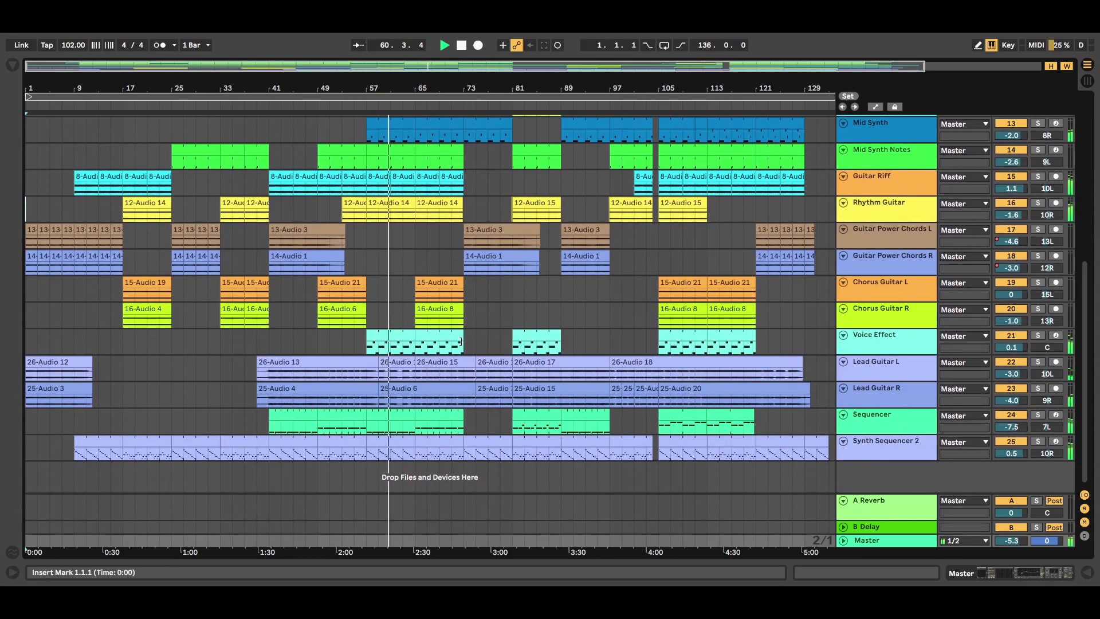
double_click(401, 347)
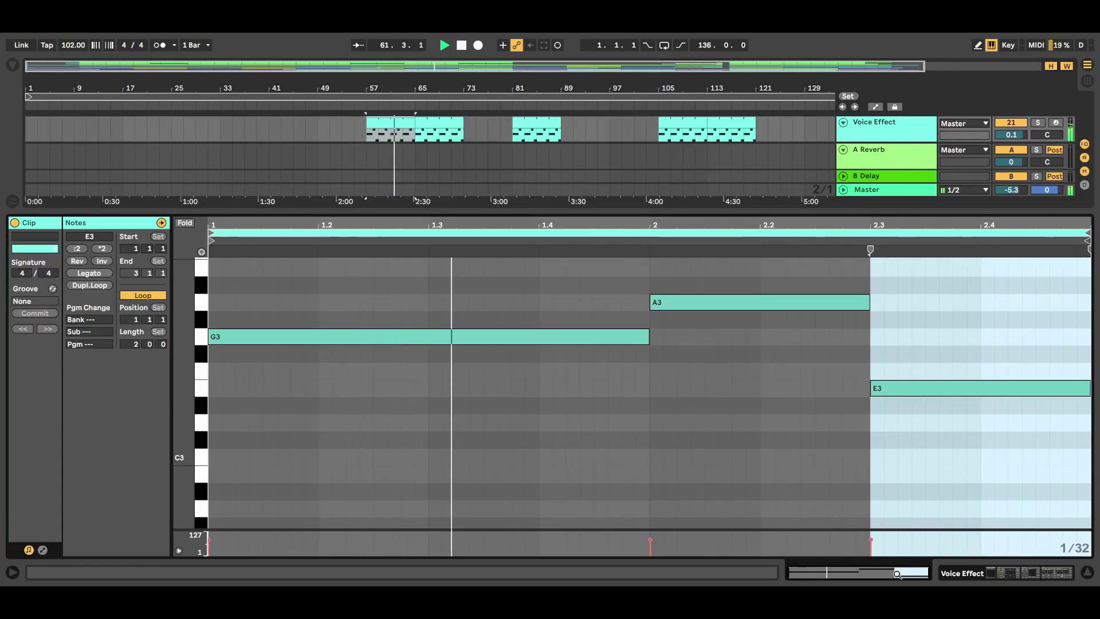
left_click(1029, 573)
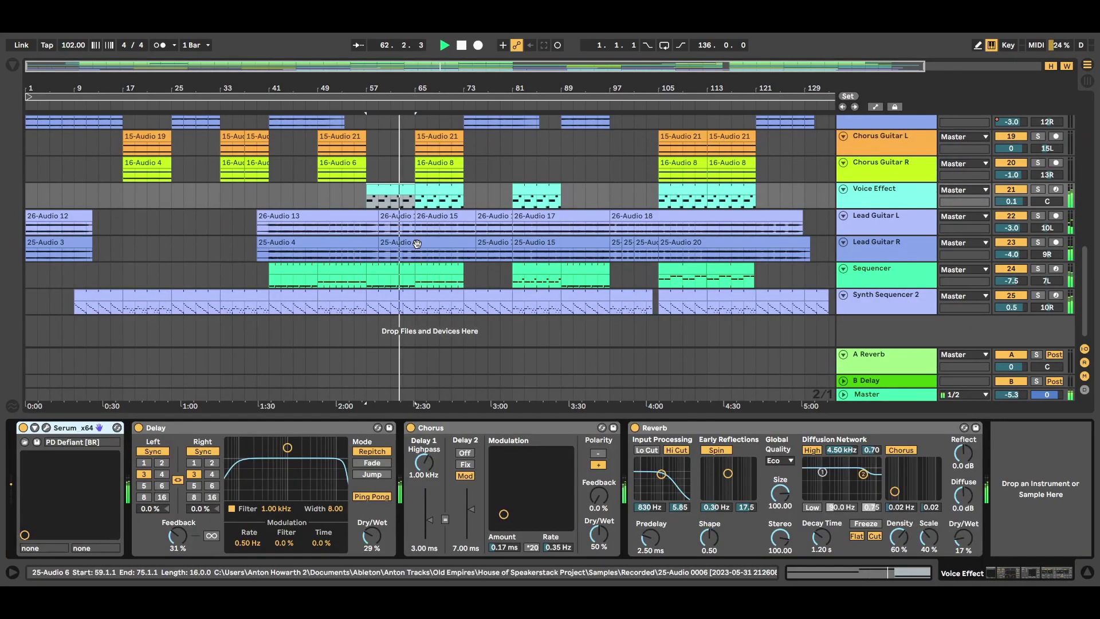
double_click(395, 193)
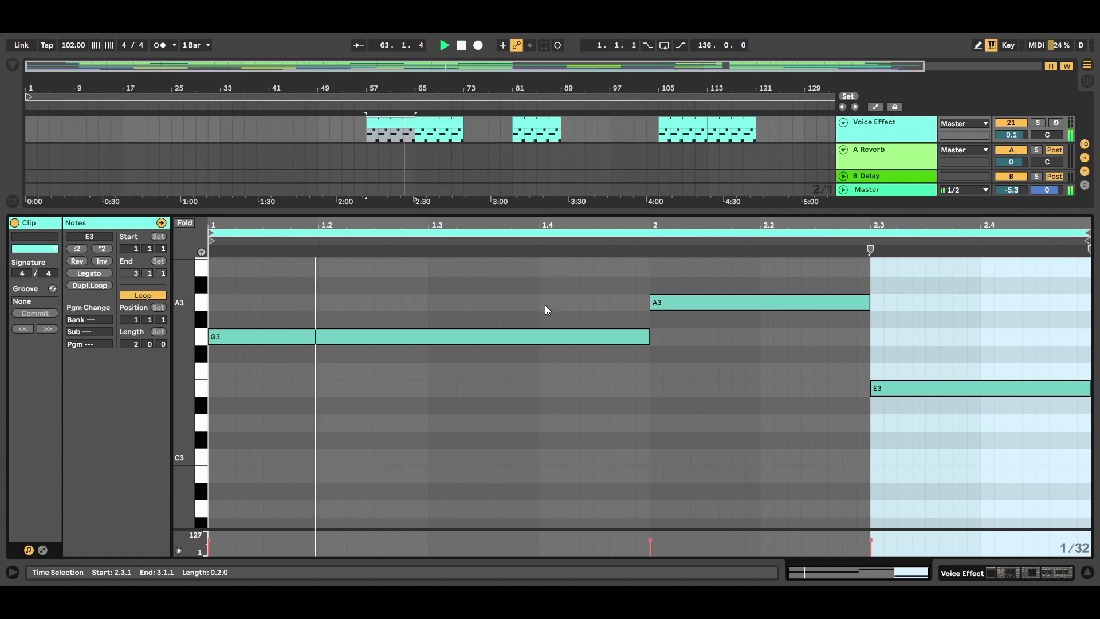
left_click(1087, 574)
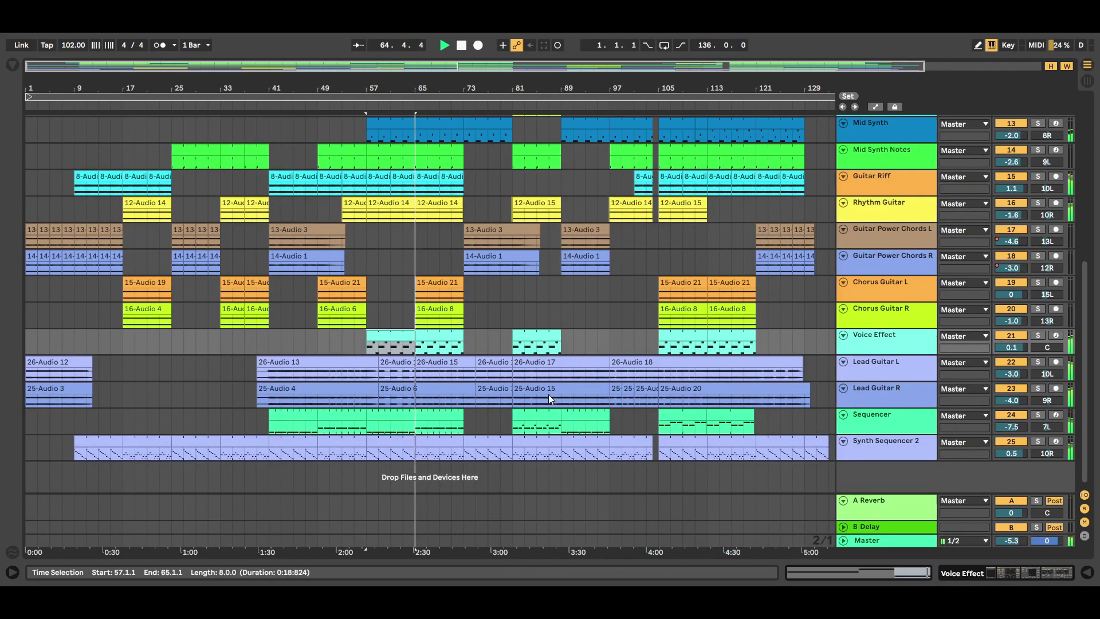
Examine the 26-Audio 15 clip on Lead Guitar L and the Synth Sequencer 2 clip at bar 73, hiding the detail view after each.
double_click(433, 367)
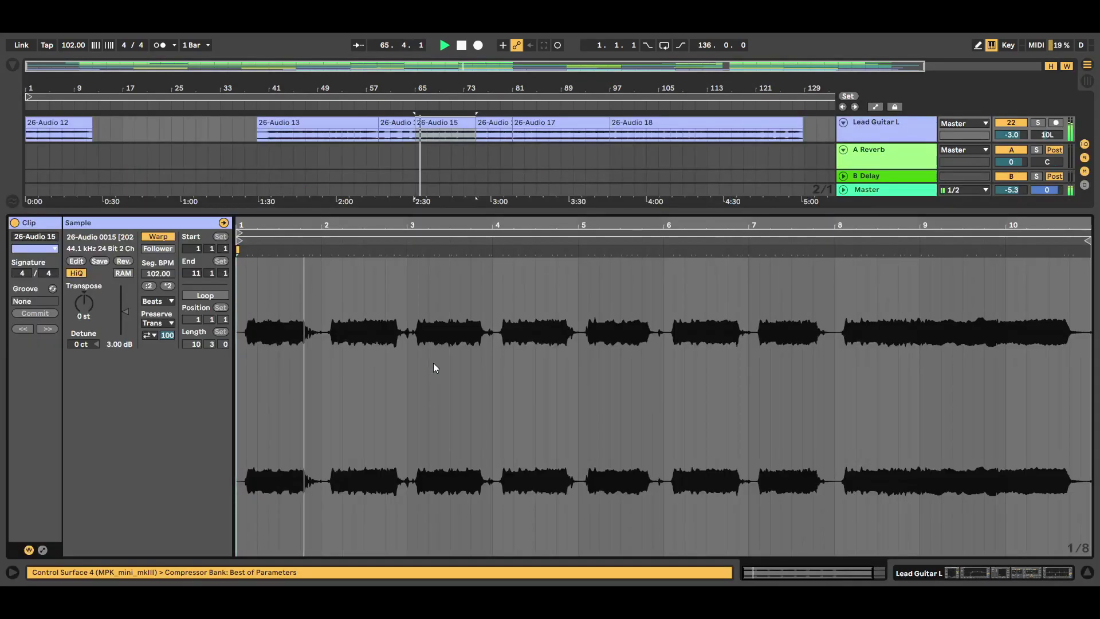
left_click(1088, 575)
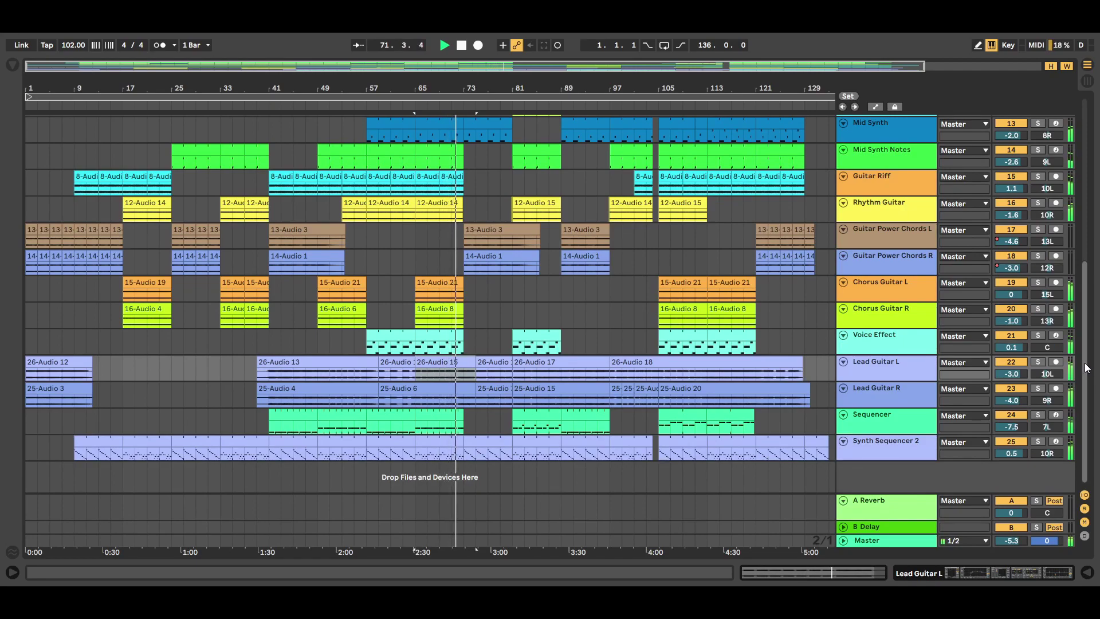
left_click(511, 448)
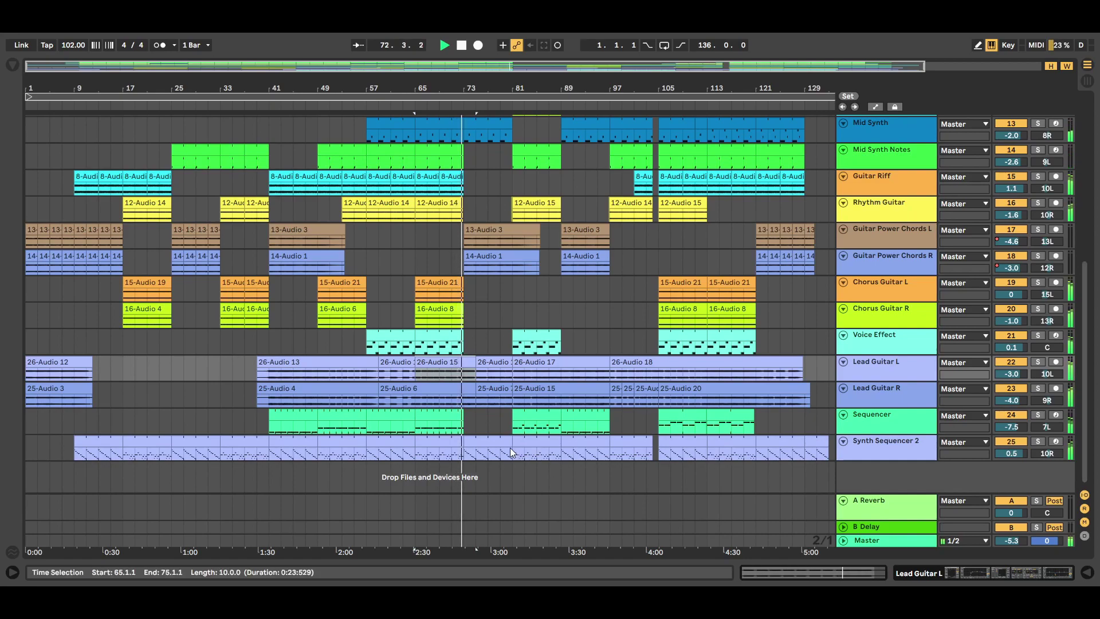
double_click(483, 441)
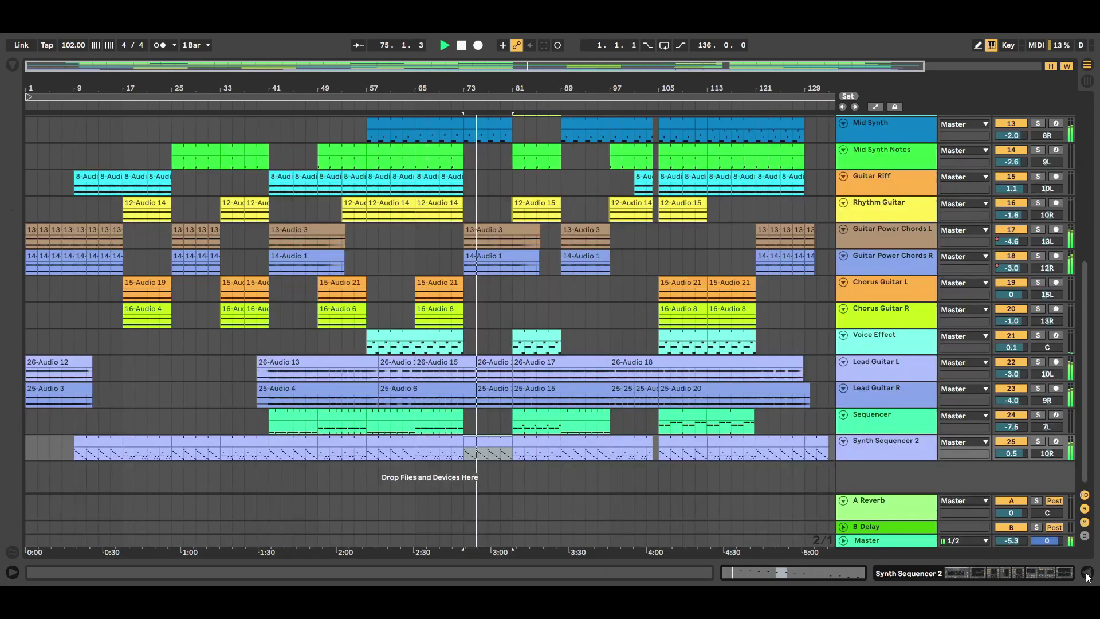
left_click(1088, 572)
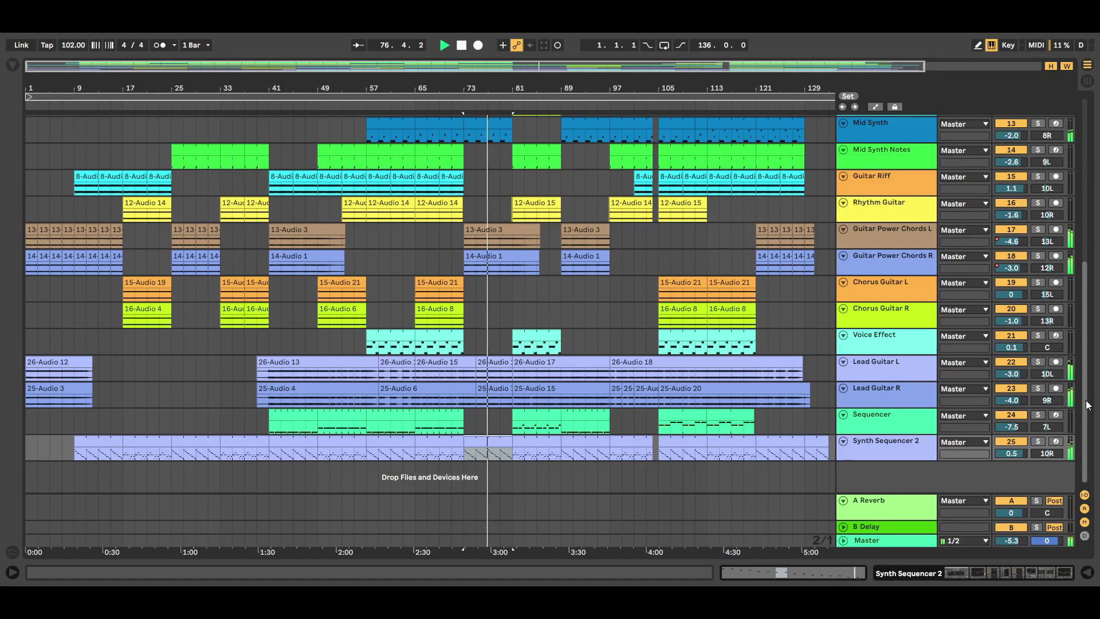
Examine the notes of the Bass Synth clip at bar 81 and hide the clip view.
left_click_drag(1088, 404, 1089, 216)
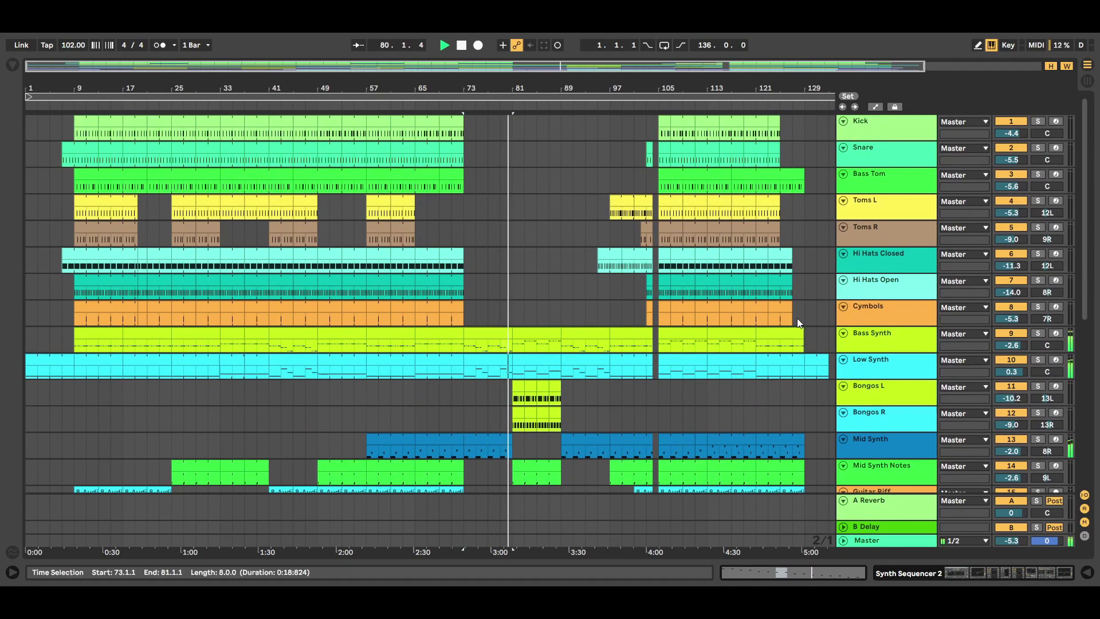
double_click(535, 334)
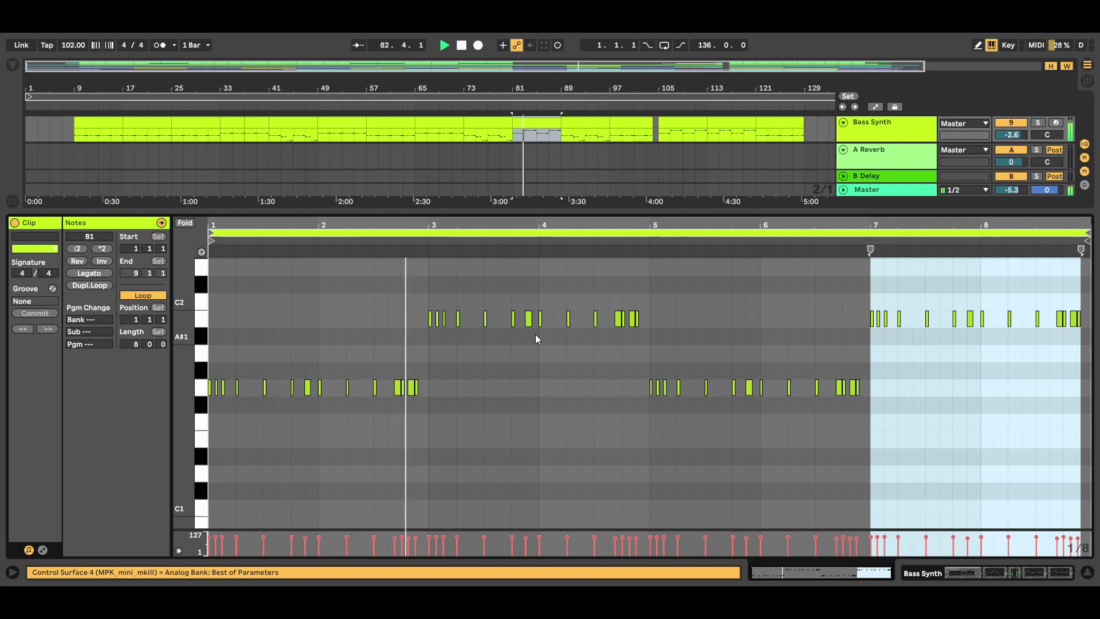
left_click(1088, 574)
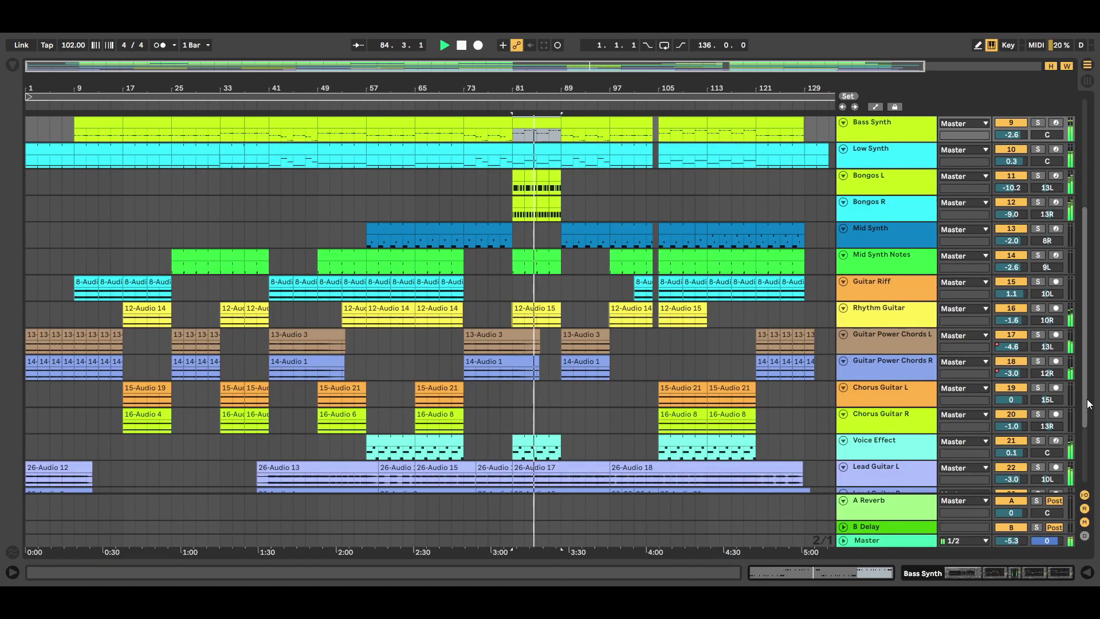
Examine the waveform of the 13-Audio 3 clip at bar 89 on Guitar Power Chords L and hide the clip view.
left_click_drag(1088, 401, 1085, 271)
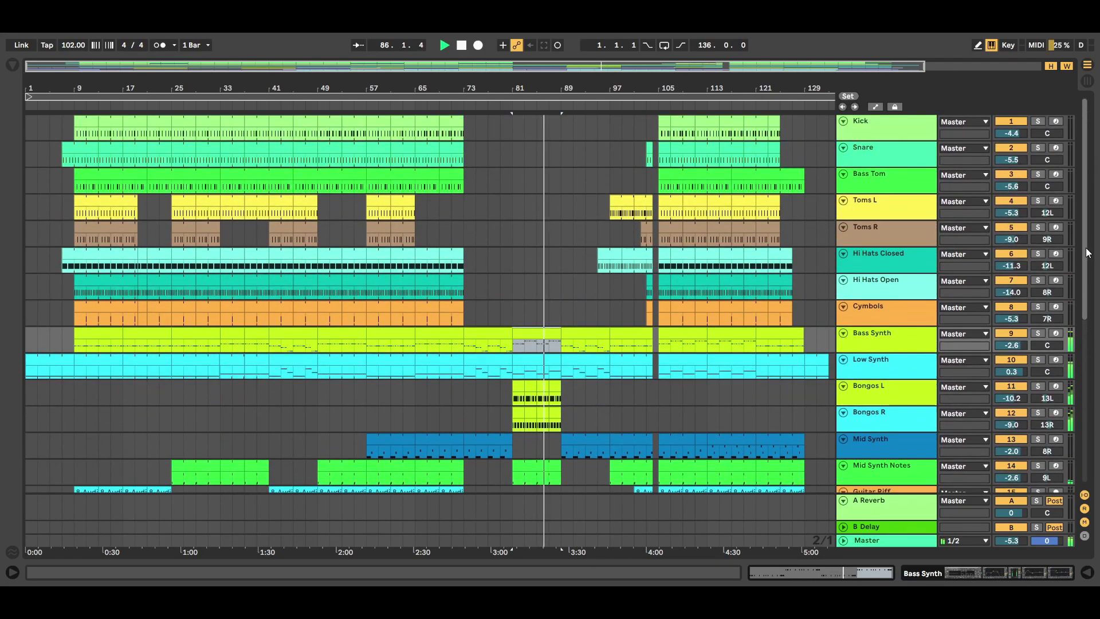
scroll(1085, 275, "down", 3)
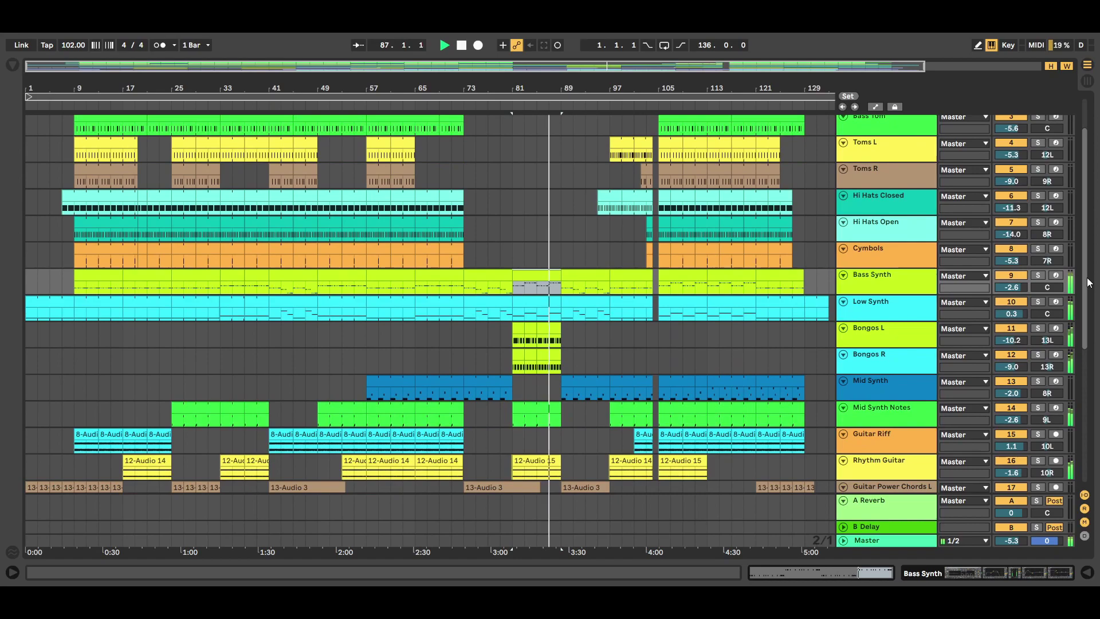
scroll(1088, 281, "down", 6)
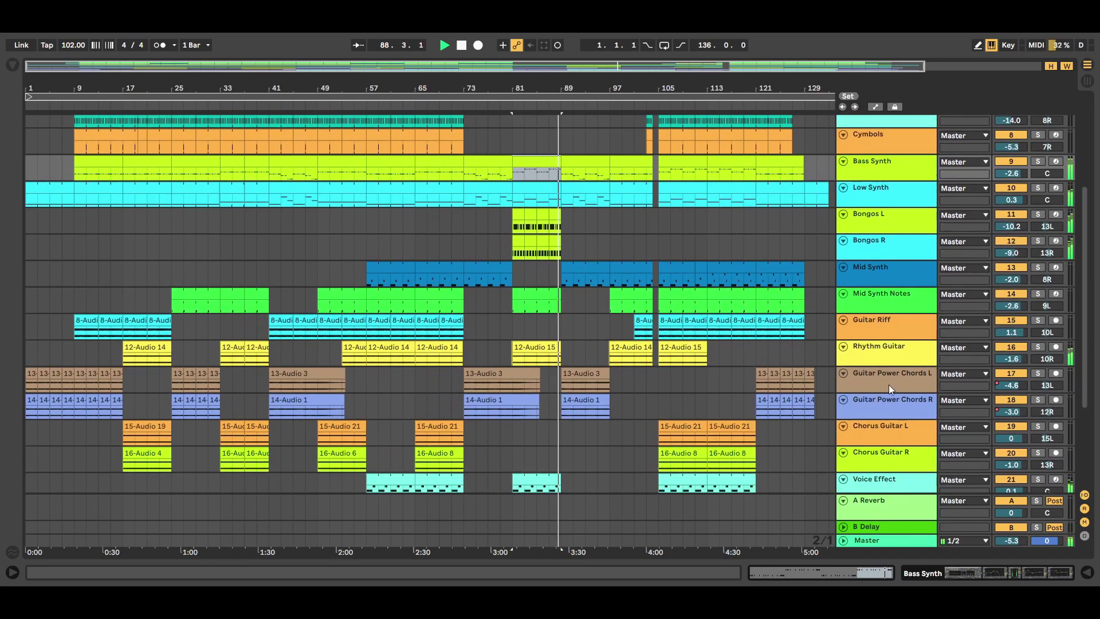
double_click(587, 378)
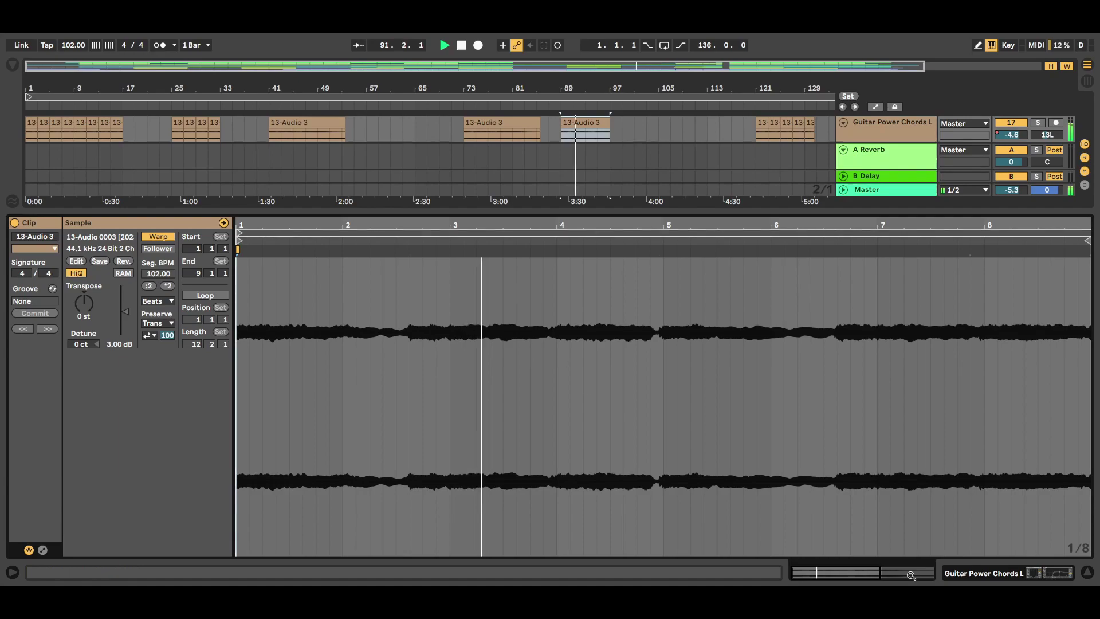
left_click(1086, 572)
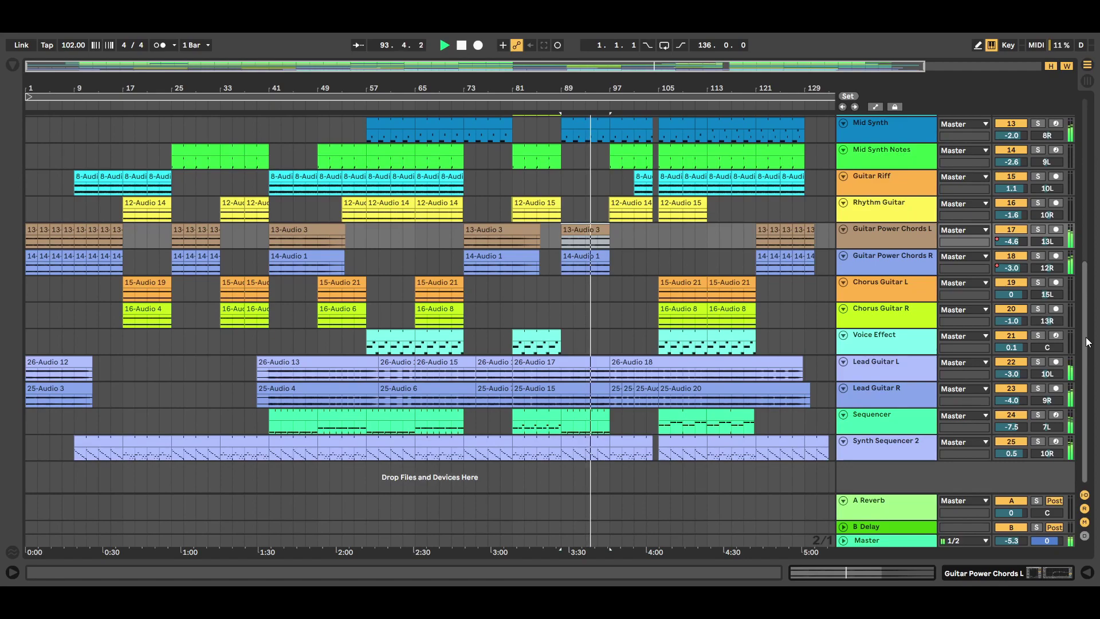
Refit the arrangement to the window width and place the insert marker after the last Mid Synth Notes clip.
key("minus")
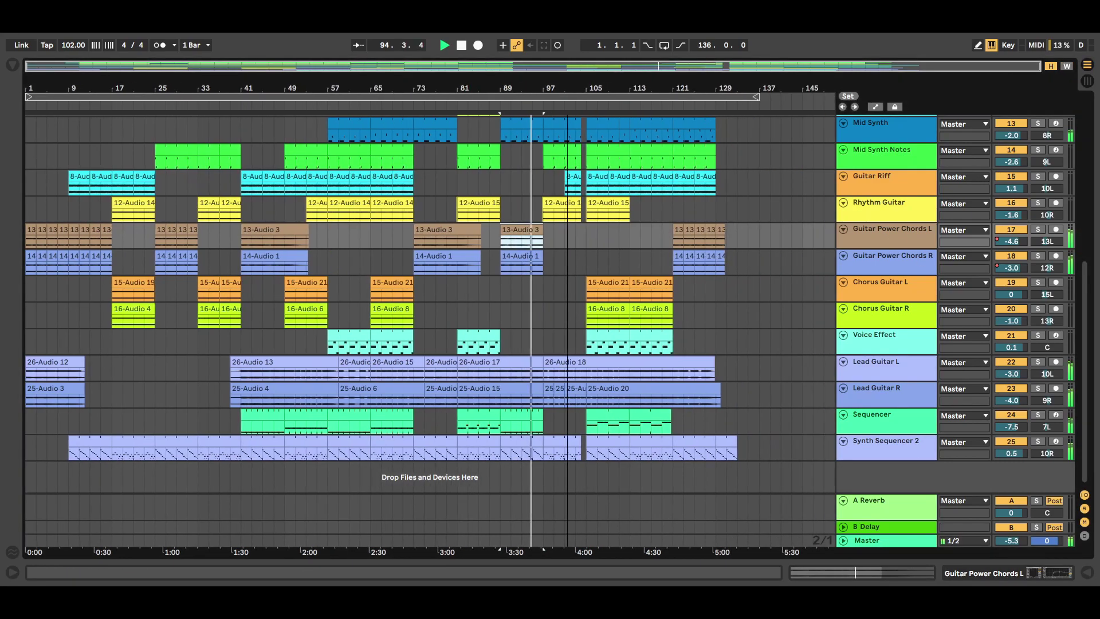
left_click(1066, 66)
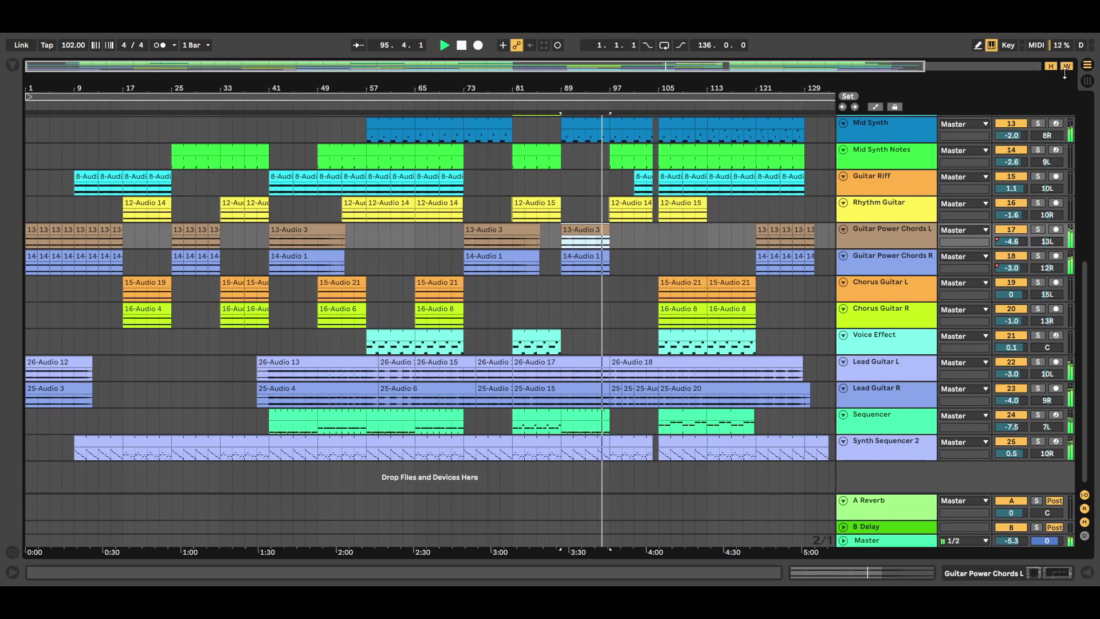
left_click(829, 158)
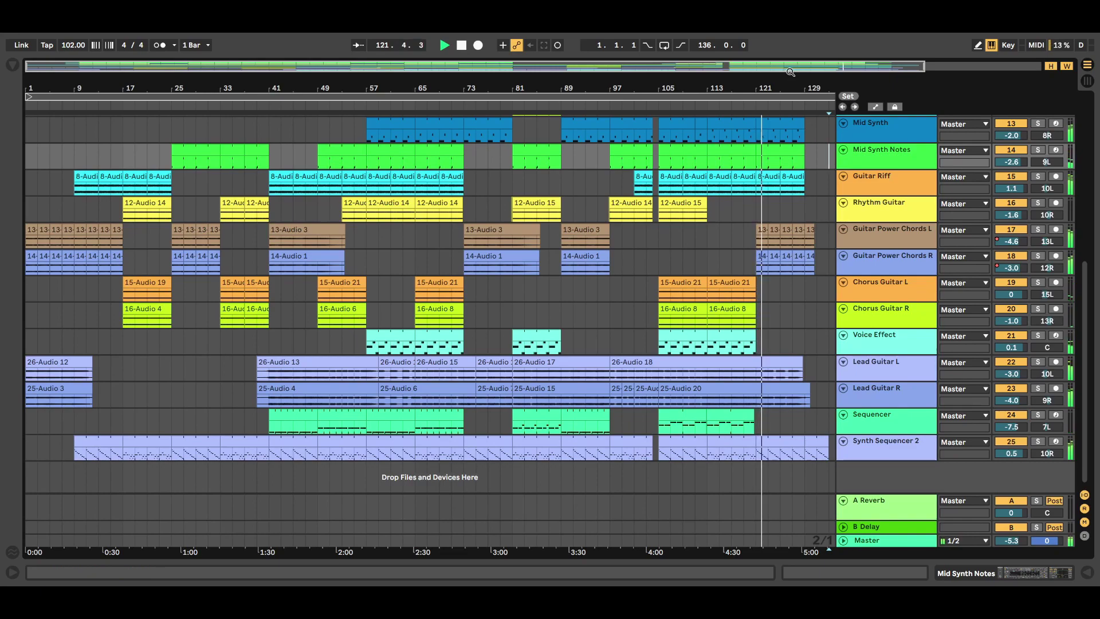
Examine the Guitar Power Chords L clip at bar 125, hide the clip view and place the insert marker at 135.1.1 on Mid Synth Notes.
scroll(430, 333, "right", 3)
scroll(429, 333, "right", 1)
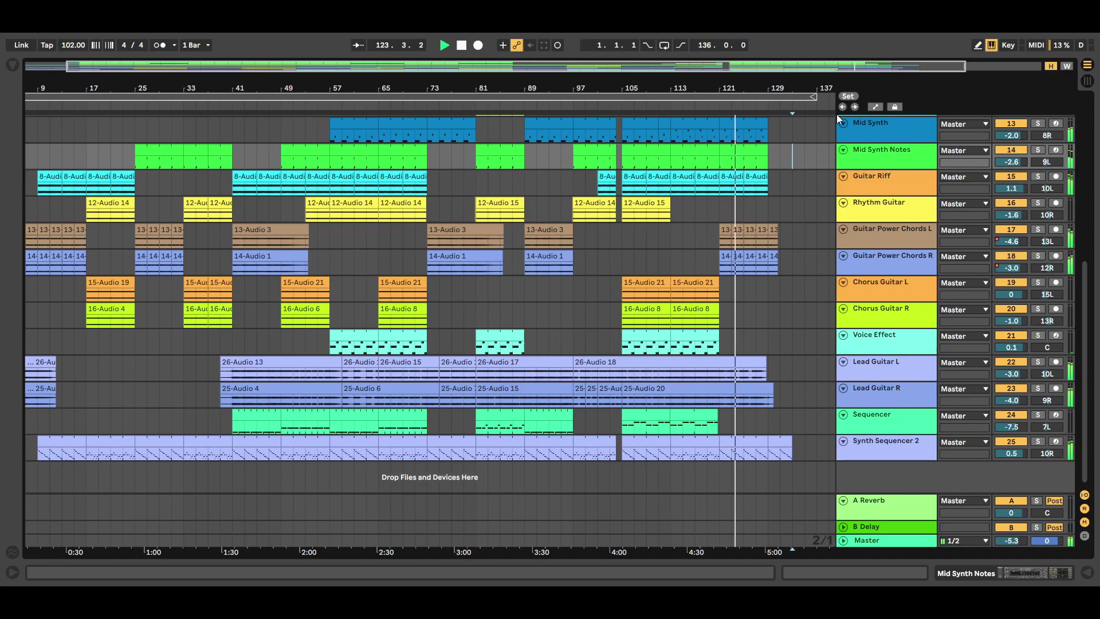
double_click(749, 232)
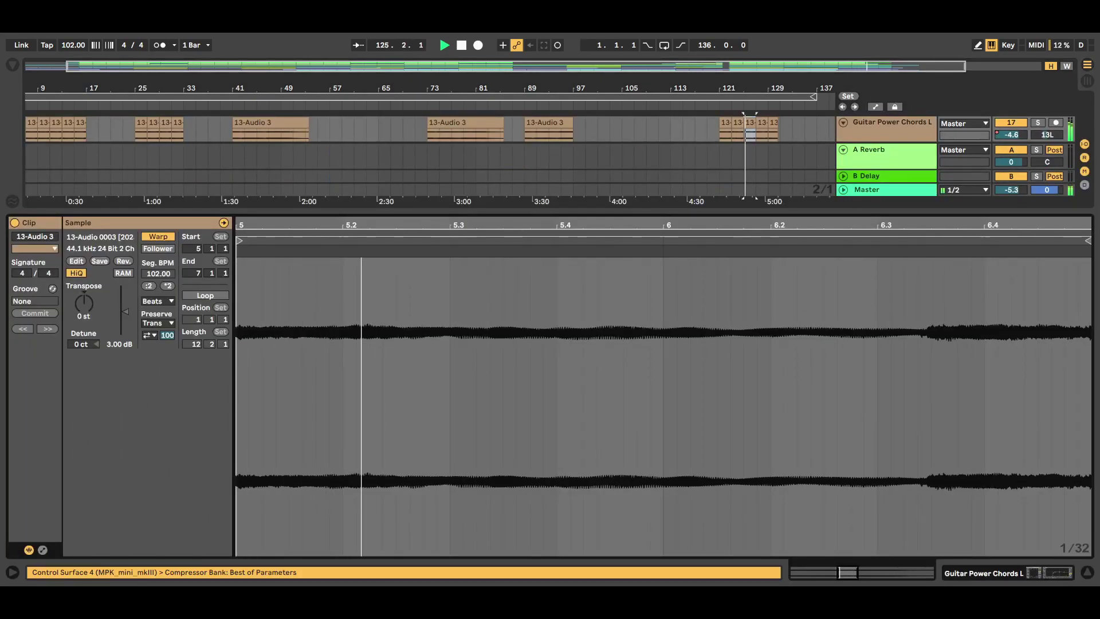
key("super+alt+l")
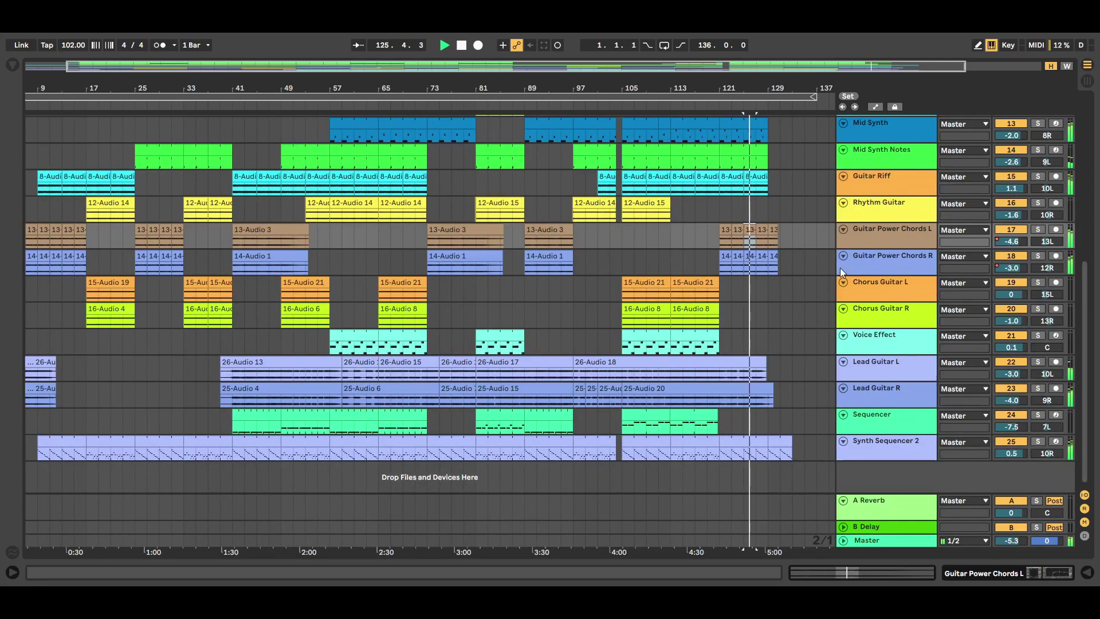
left_click(805, 150)
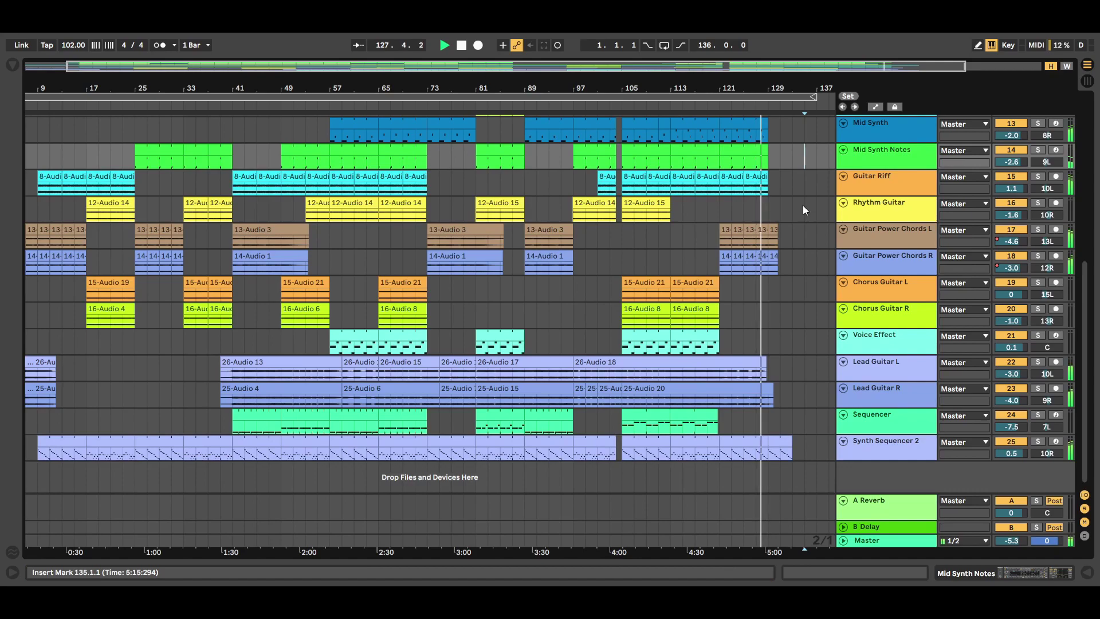
Check the channels in the full-height Session View mixer, and stop playback at the song's end in Arrangement View.
left_click(1086, 81)
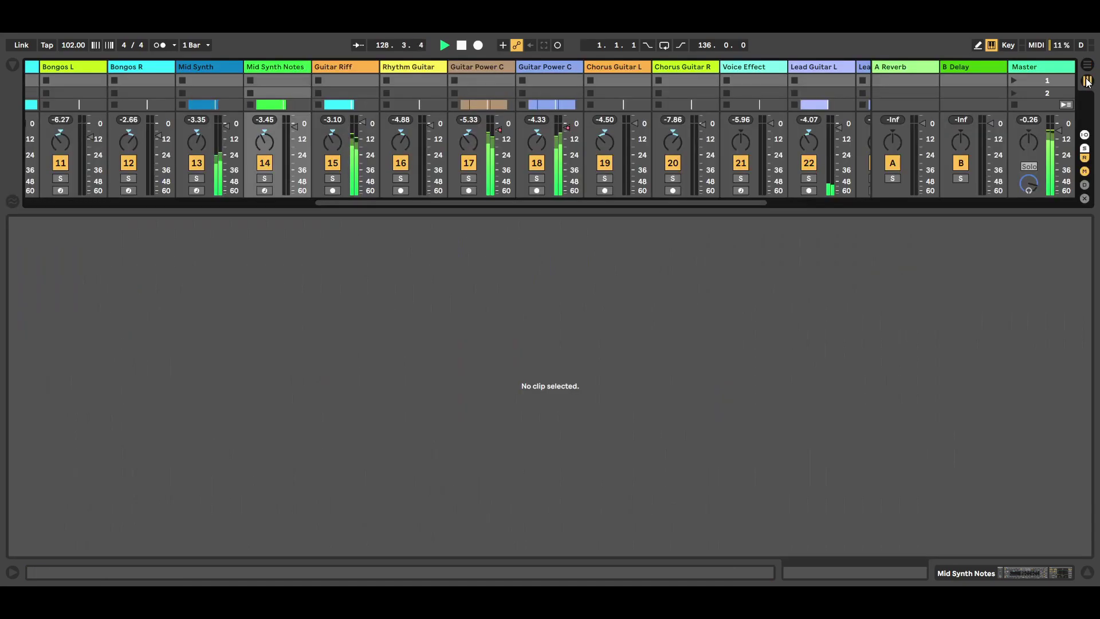
left_click(1092, 575)
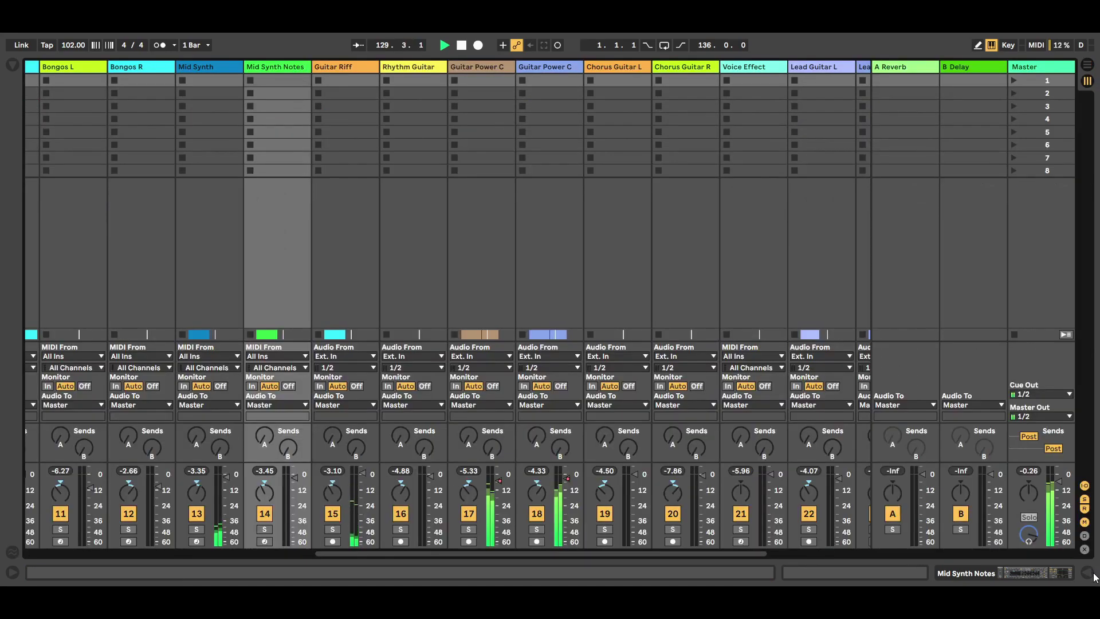
double_click(1047, 66)
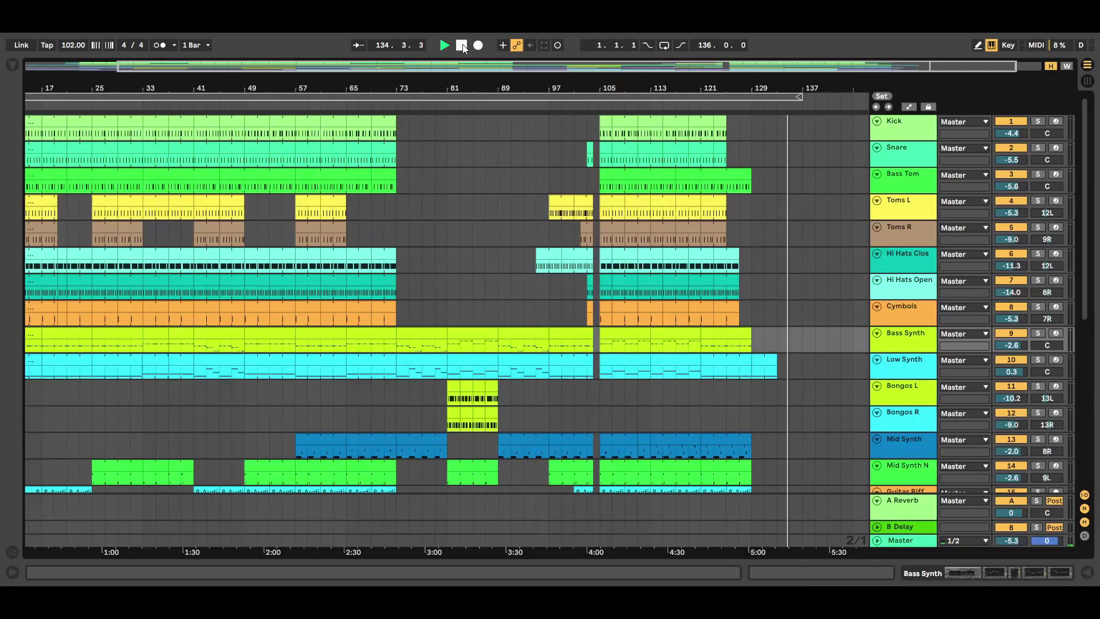
left_click(462, 45)
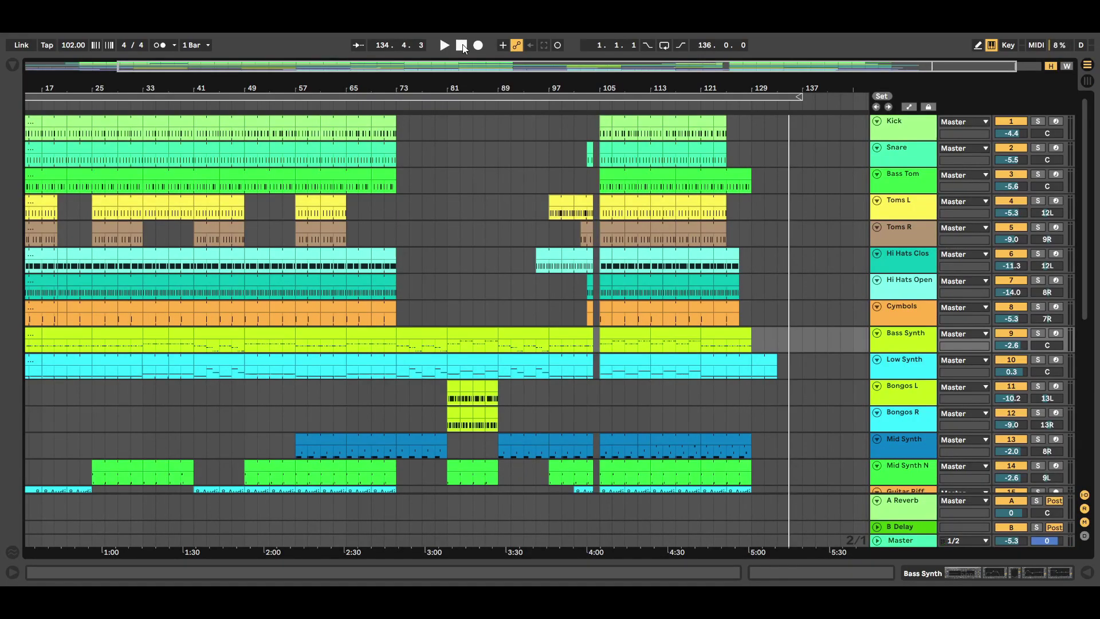